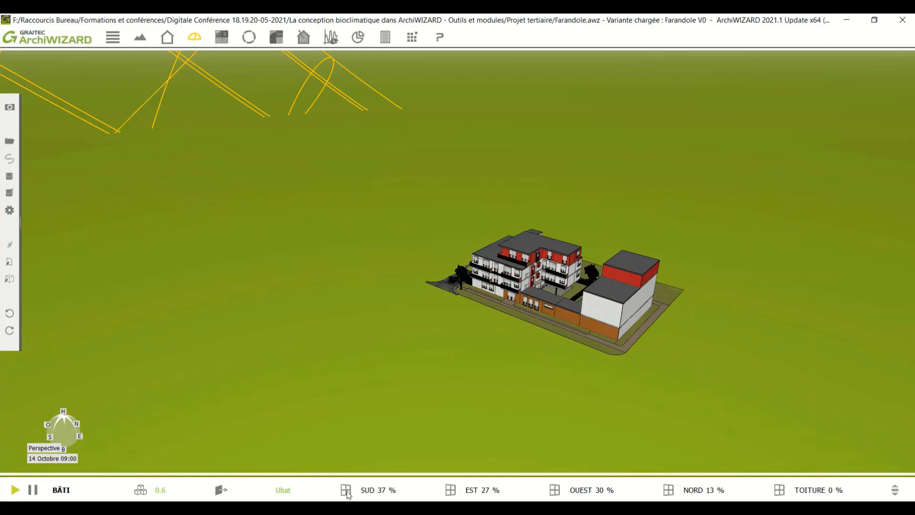
# Step: Review the comfort results, the list of project variants and the project's administrative data
pyautogui.scroll(-3, 348, 496)
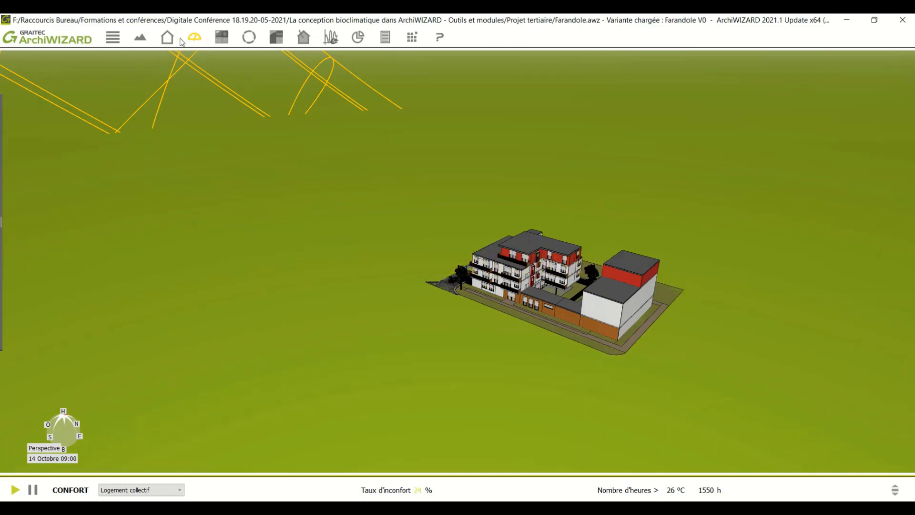
pyautogui.click(113, 38)
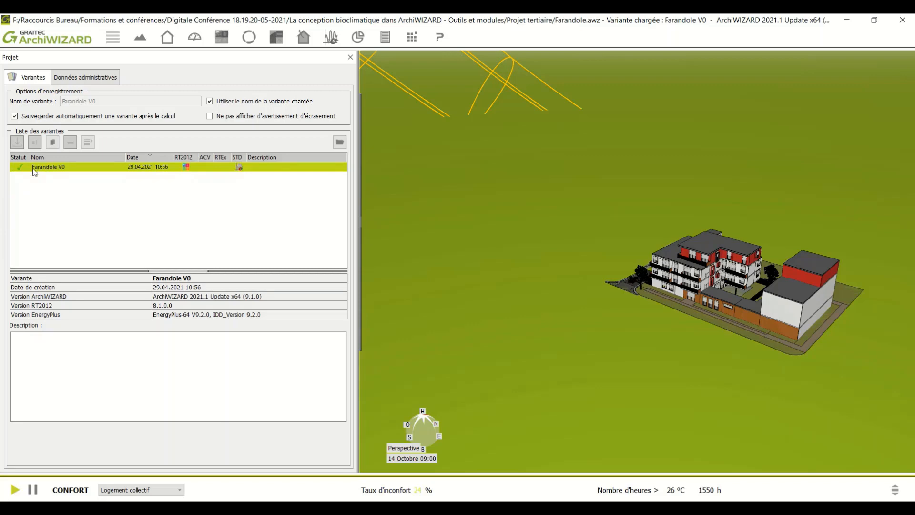
pyautogui.click(101, 78)
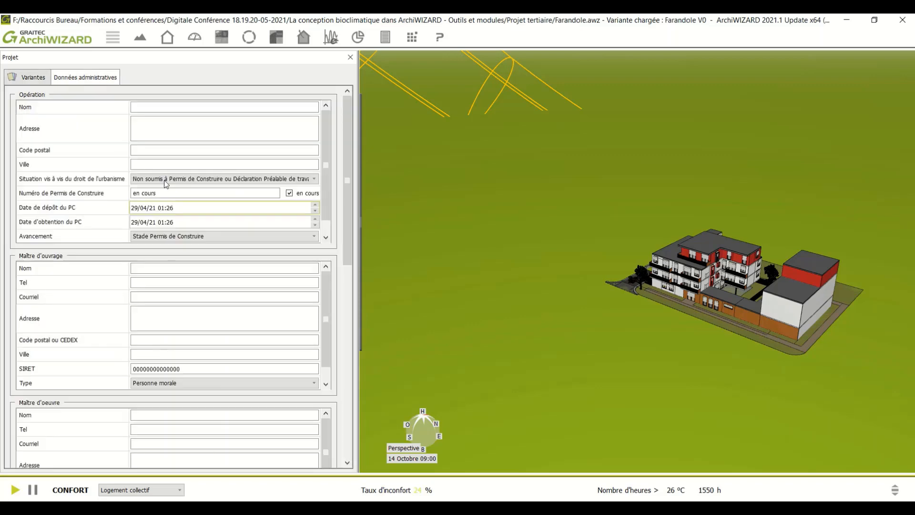
pyautogui.click(351, 57)
# Step: Set the display distance of the sun path to 50 m in the environment's heliodon settings
pyautogui.click(142, 41)
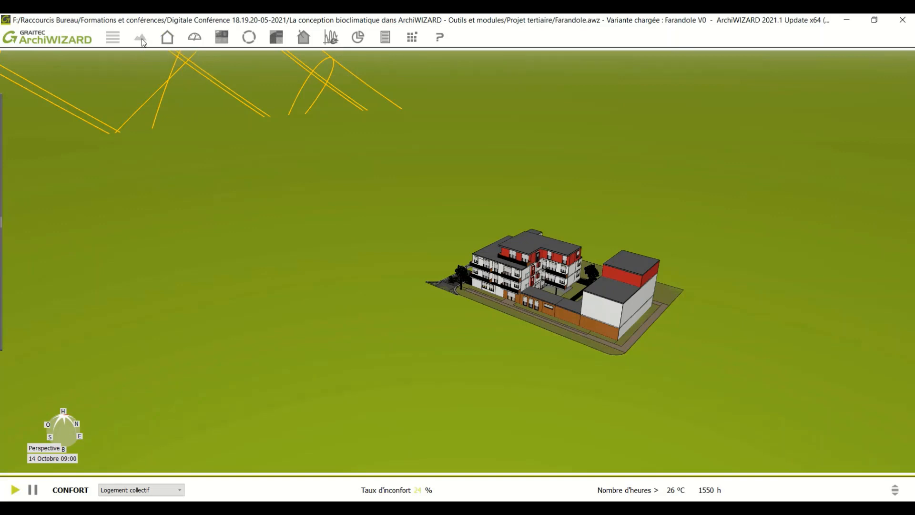
pyautogui.click(142, 41)
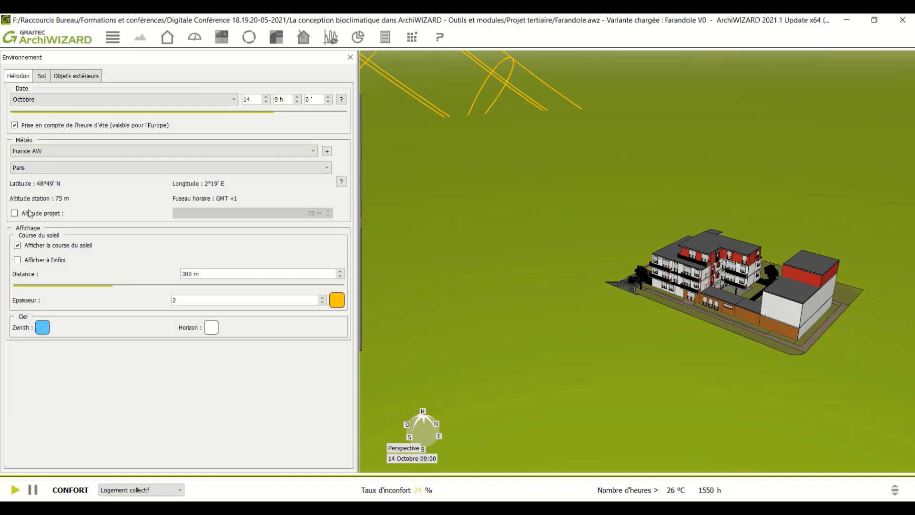
pyautogui.moveTo(205, 273); pyautogui.dragTo(121, 265)
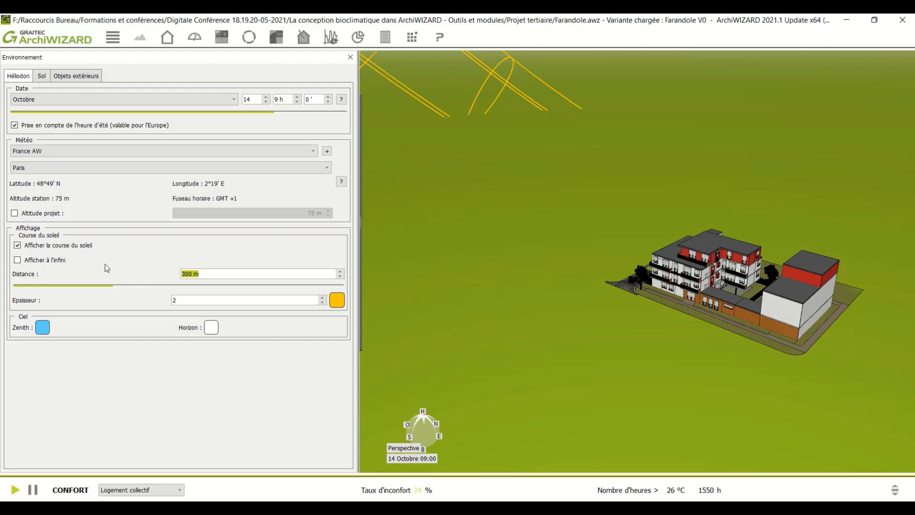
pyautogui.write('50')
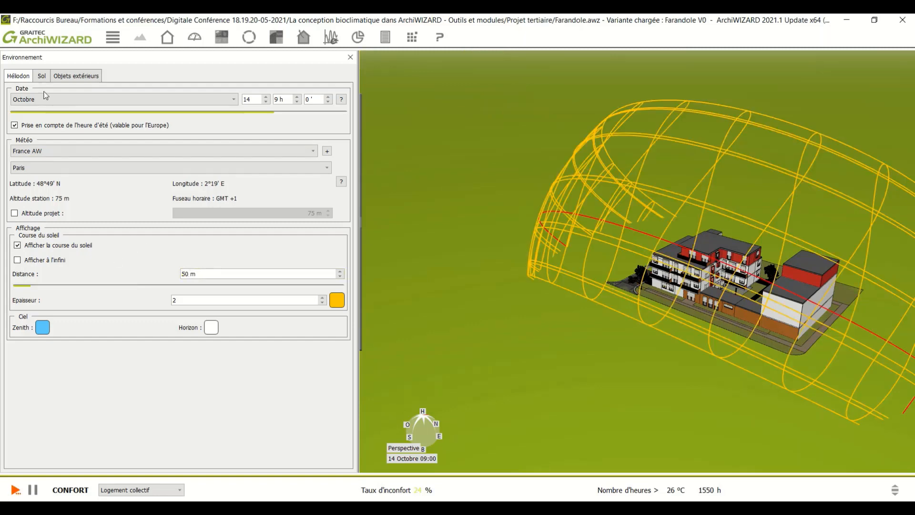
# Step: Review the environment's ground modelling options and its list of exterior objects
pyautogui.click(42, 77)
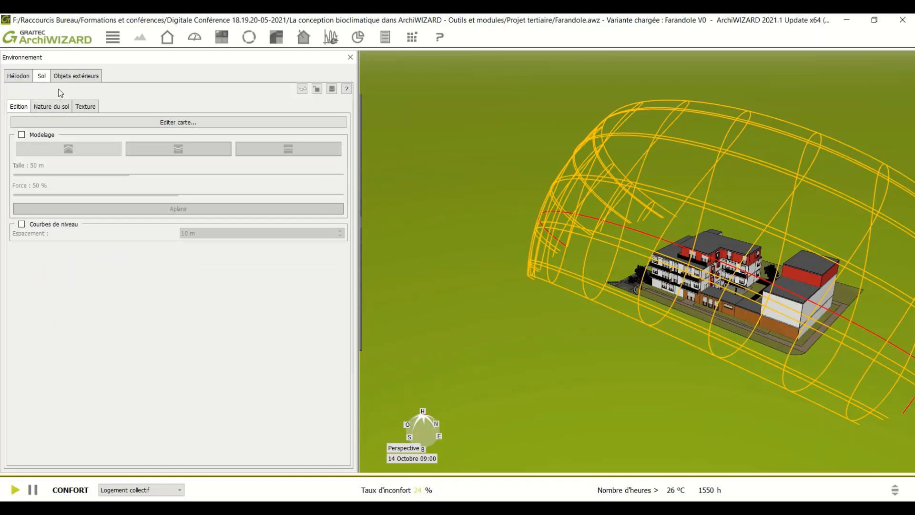
pyautogui.click(79, 77)
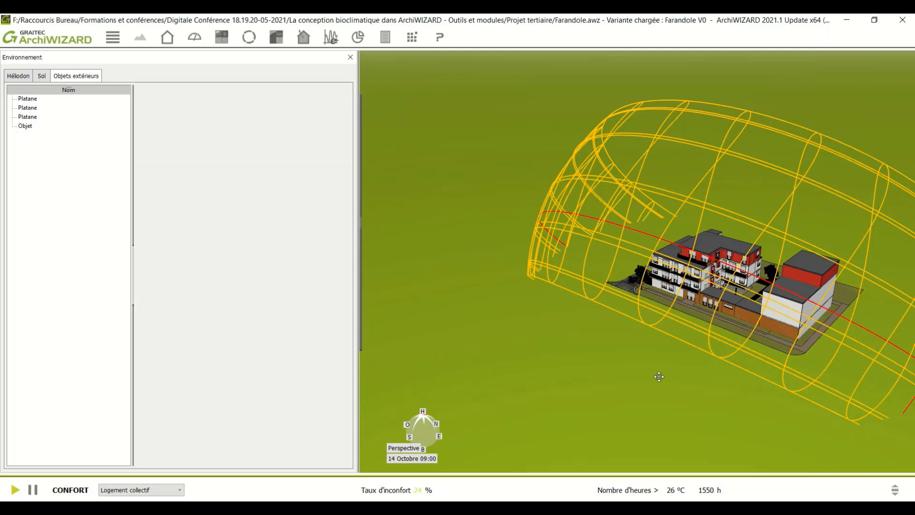
pyautogui.click(351, 57)
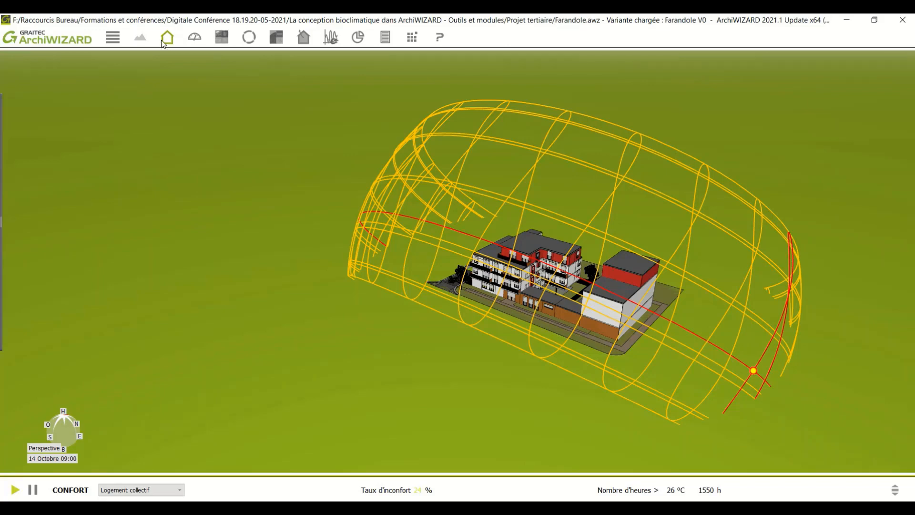
# Step: Examine the model's building tree, reference envelope values, wall configurator and window configurator
pyautogui.click(168, 39)
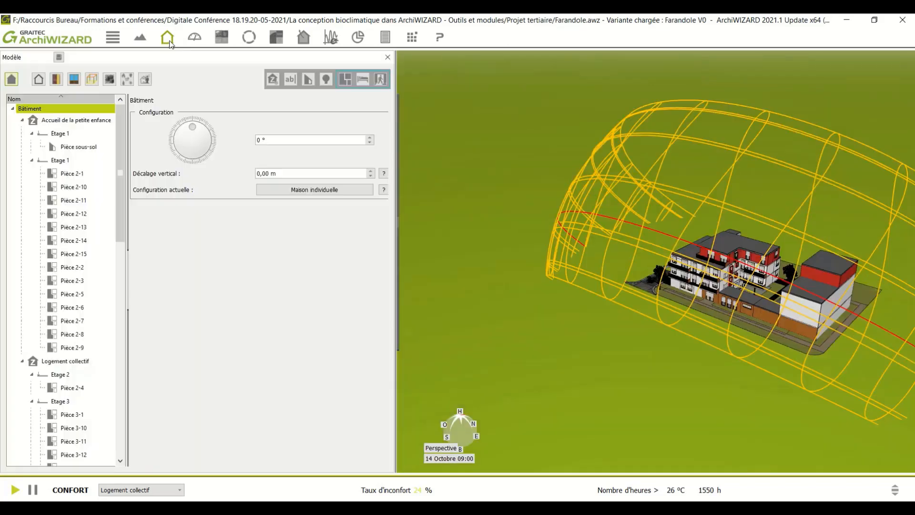
pyautogui.click(12, 80)
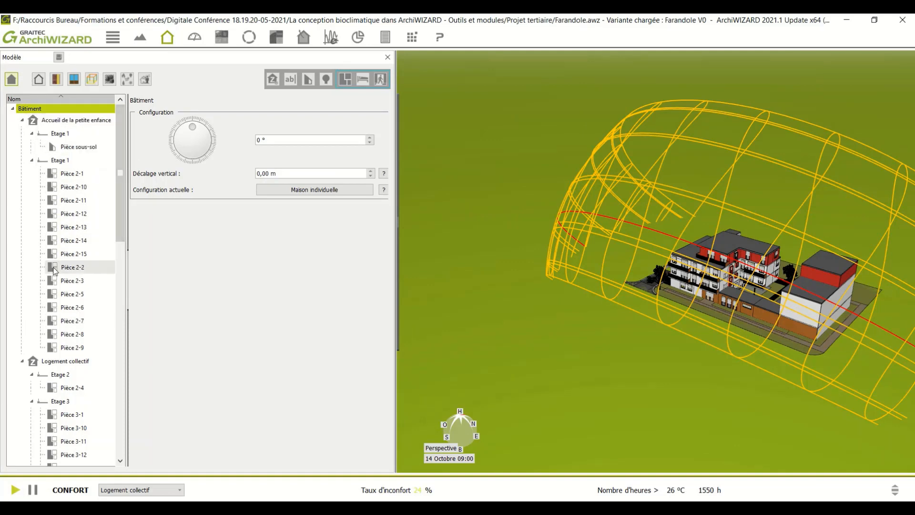
pyautogui.click(39, 80)
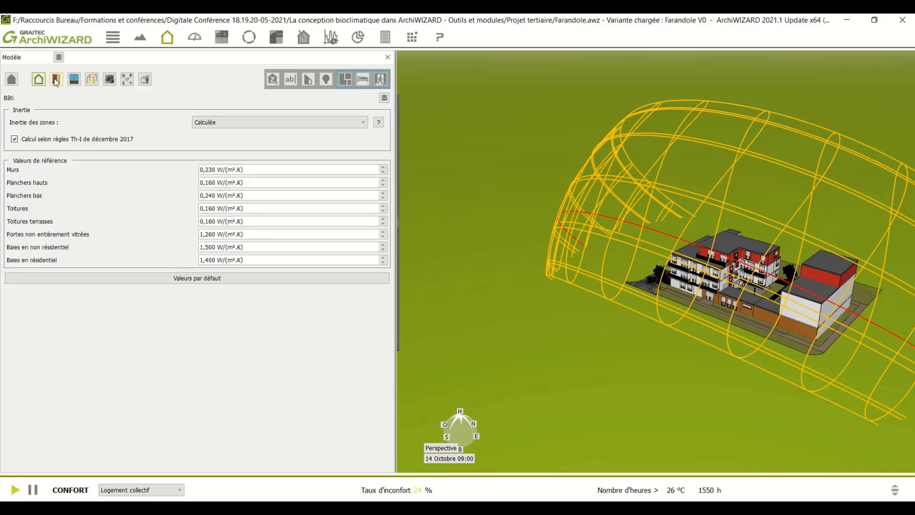
pyautogui.click(56, 80)
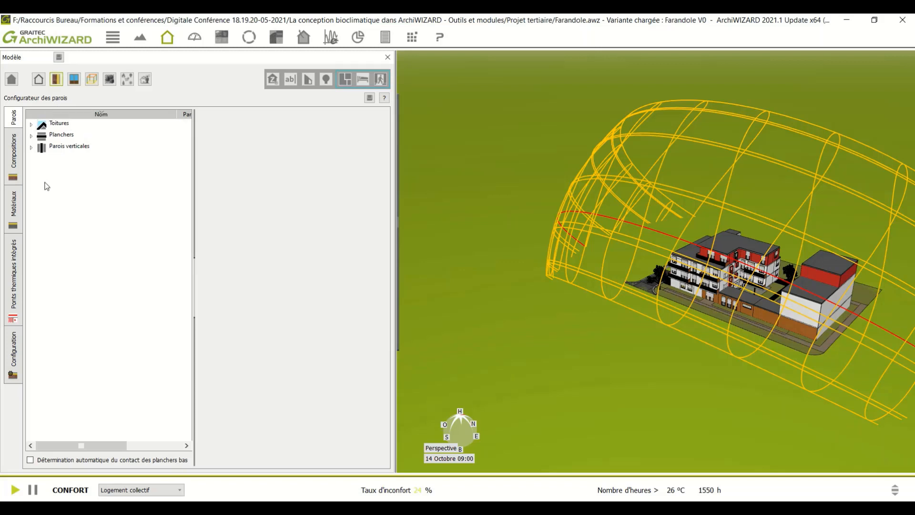
pyautogui.click(74, 80)
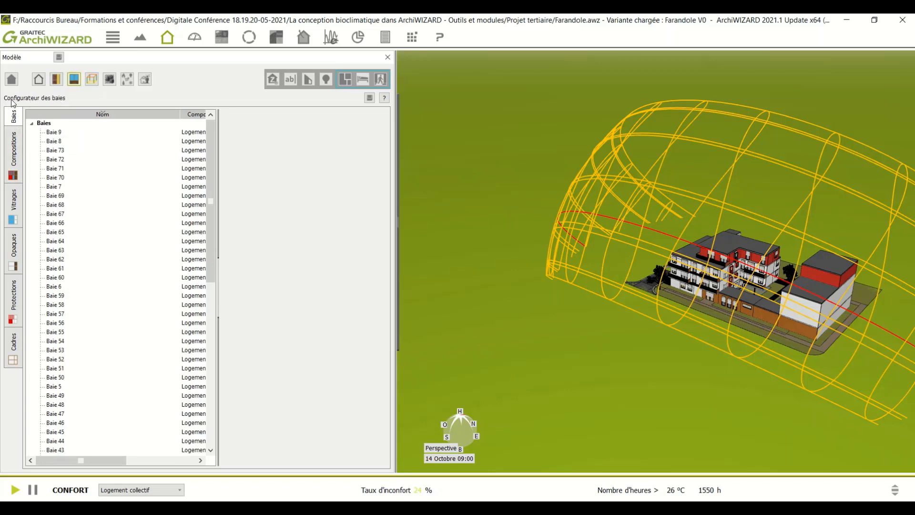
# Step: Show the vertical and horizontal thermal bridges together on the 3D building
pyautogui.click(92, 79)
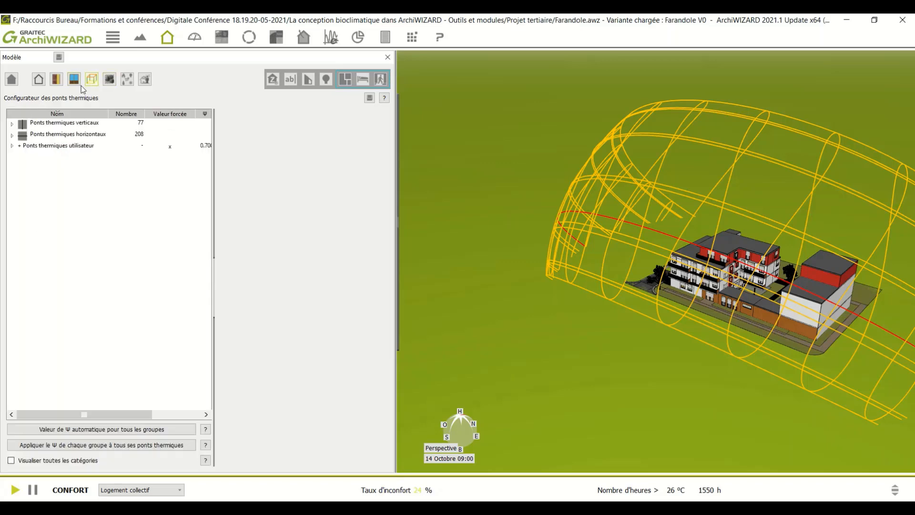
pyautogui.click(71, 125)
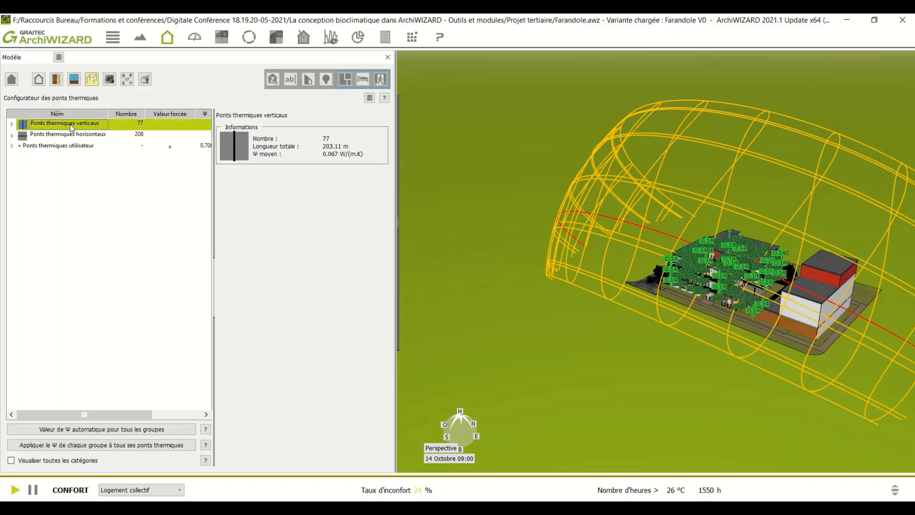
pyautogui.keyDown('ctrl'); pyautogui.click(70, 135); pyautogui.keyUp('ctrl')
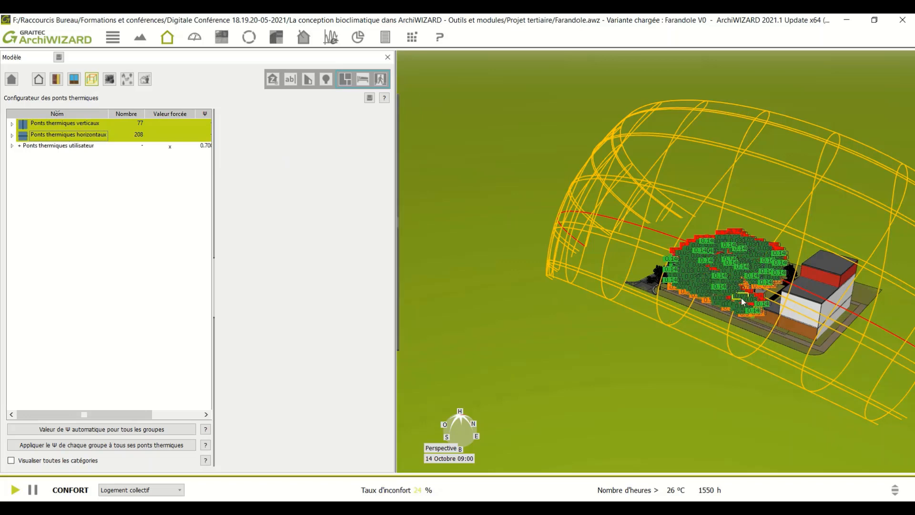
pyautogui.scroll(3, 742, 297)
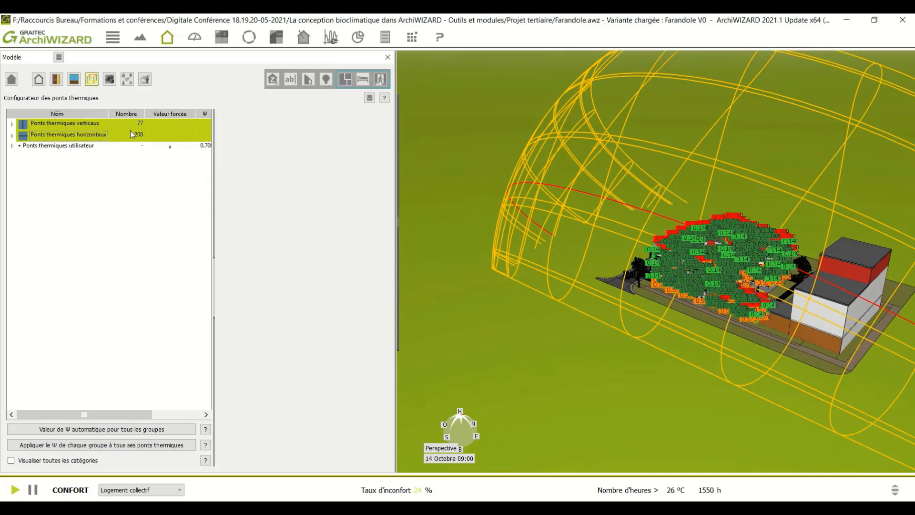
# Step: Review the model's coverings and objects, its equipment list and its linked objects
pyautogui.click(109, 79)
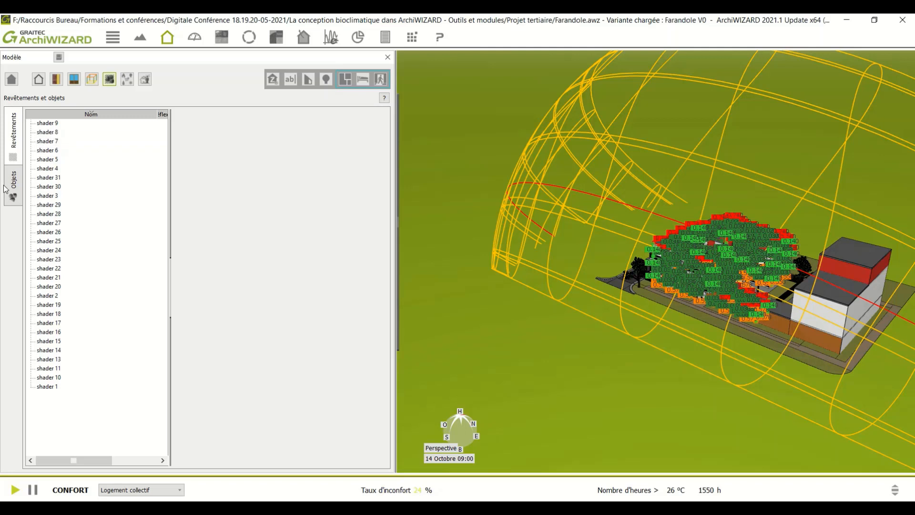
pyautogui.click(127, 79)
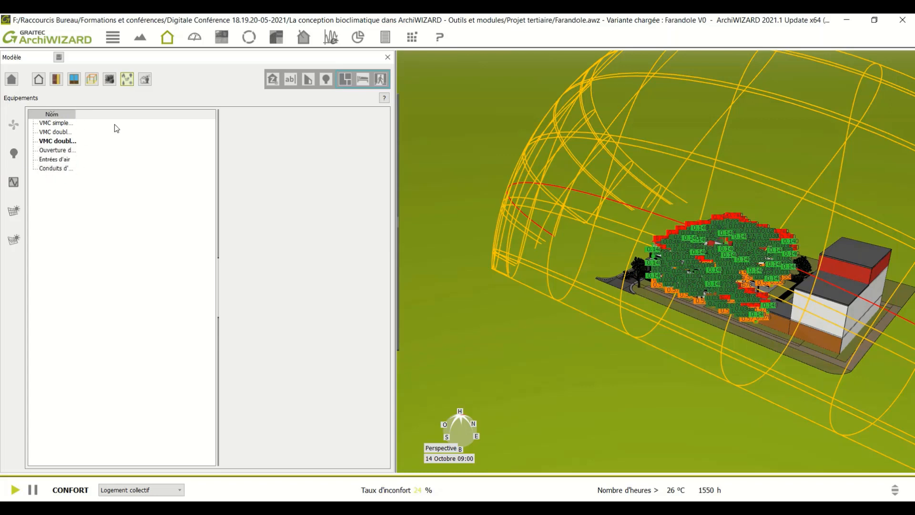
pyautogui.click(145, 79)
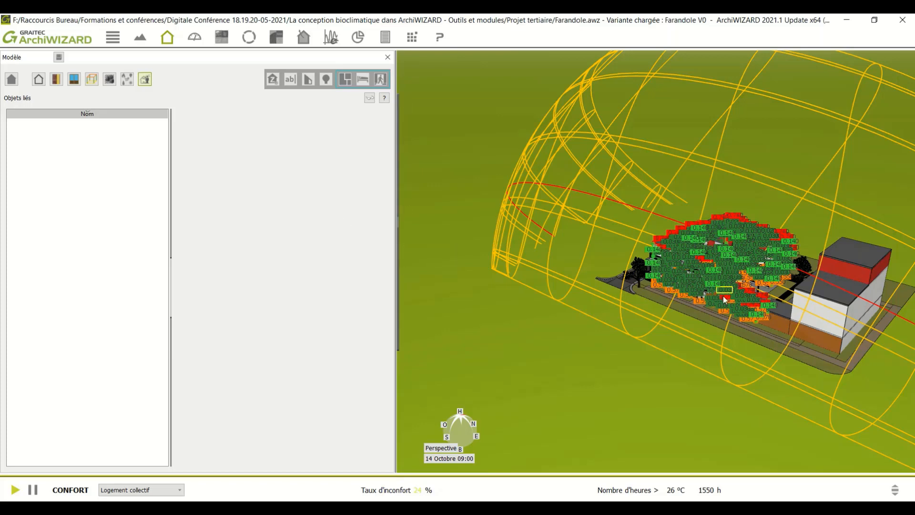
pyautogui.click(390, 57)
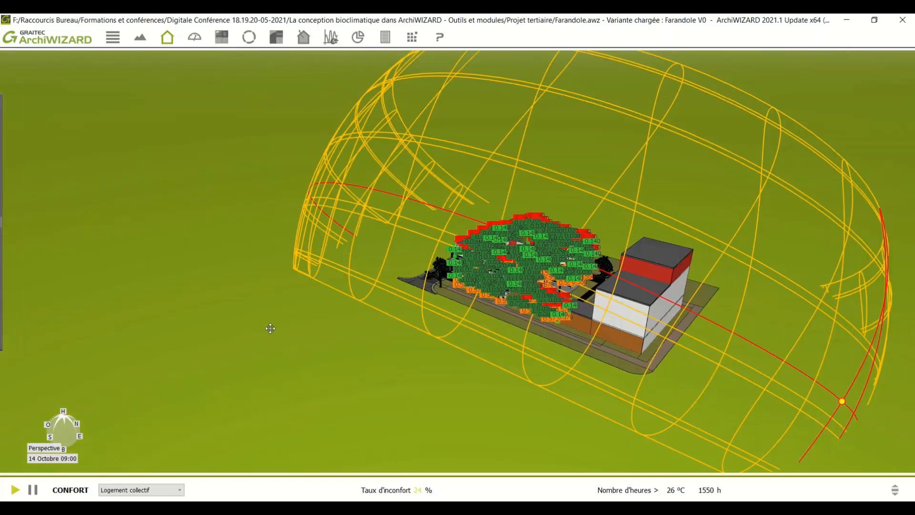
# Step: Look over the available solar tools and clear the thermal bridge labels from the 3D building
pyautogui.click(195, 40)
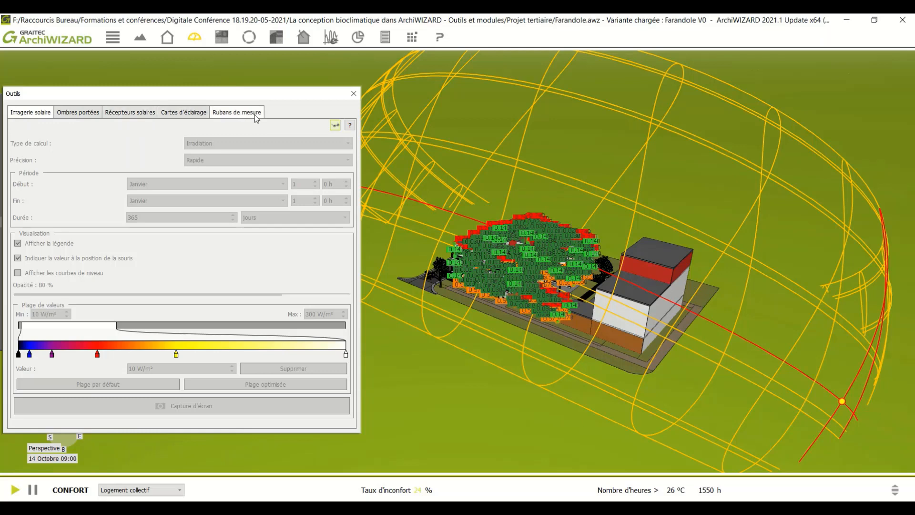
pyautogui.click(353, 94)
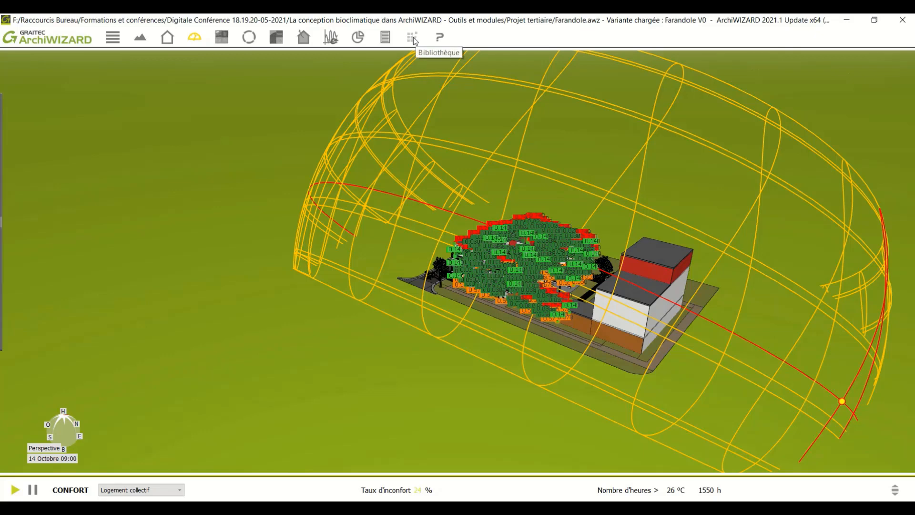
pyautogui.click(250, 330)
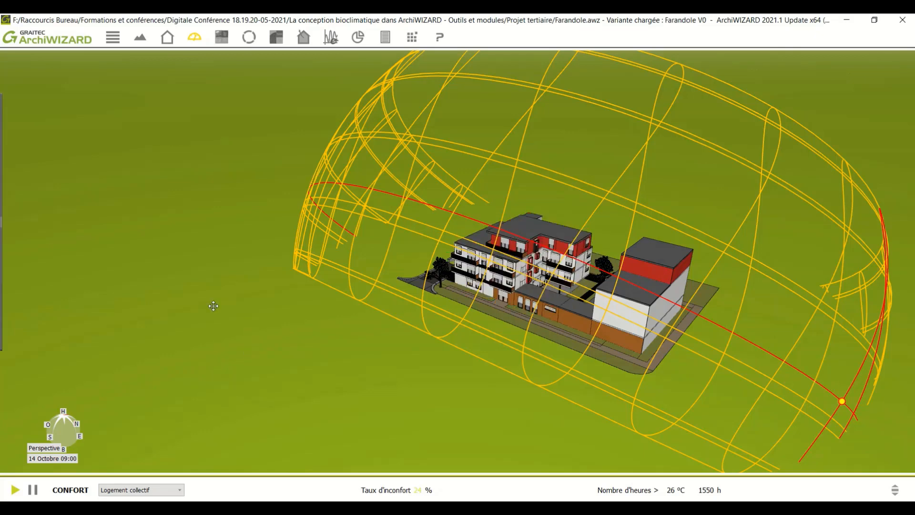
pyautogui.moveTo(191, 277); pyautogui.dragTo(221, 280)
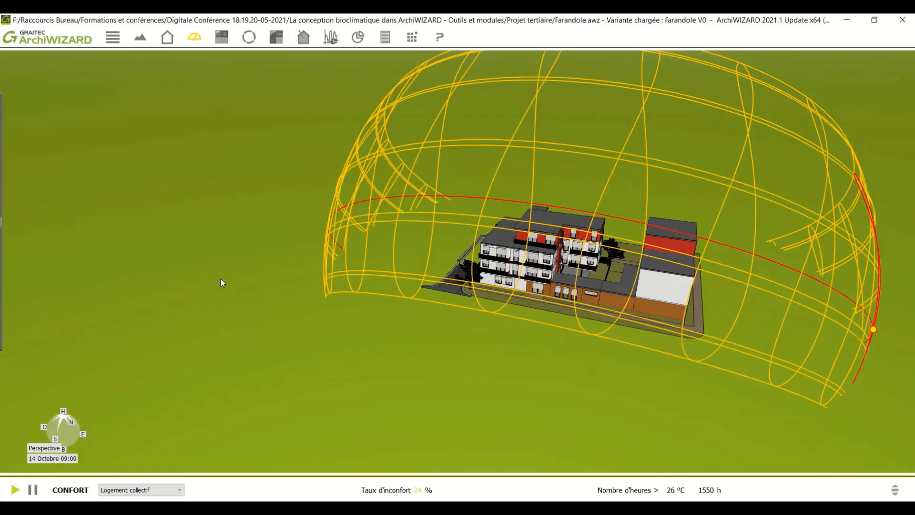
# Step: Activate solar imagery with the calculation type Exposition au soleil, keeping the precision at Rapide
pyautogui.click(194, 38)
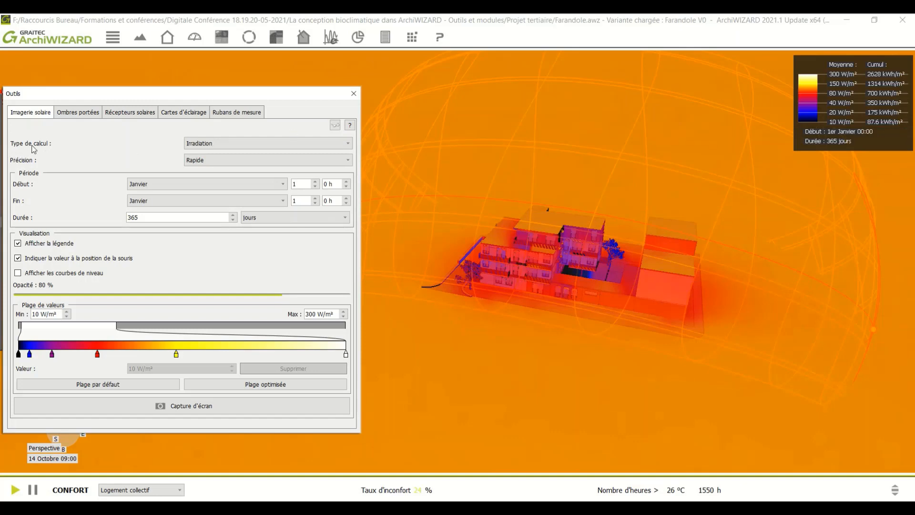
pyautogui.click(286, 143)
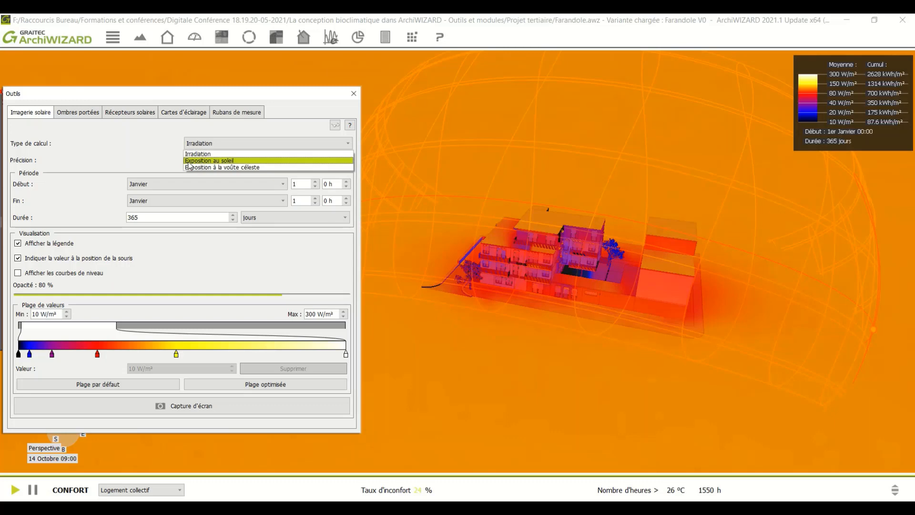
pyautogui.click(233, 162)
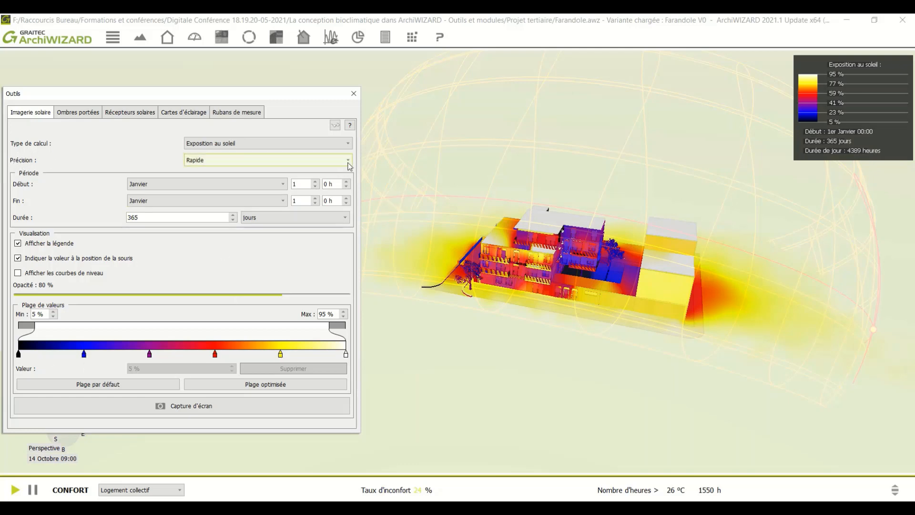
pyautogui.click(342, 162)
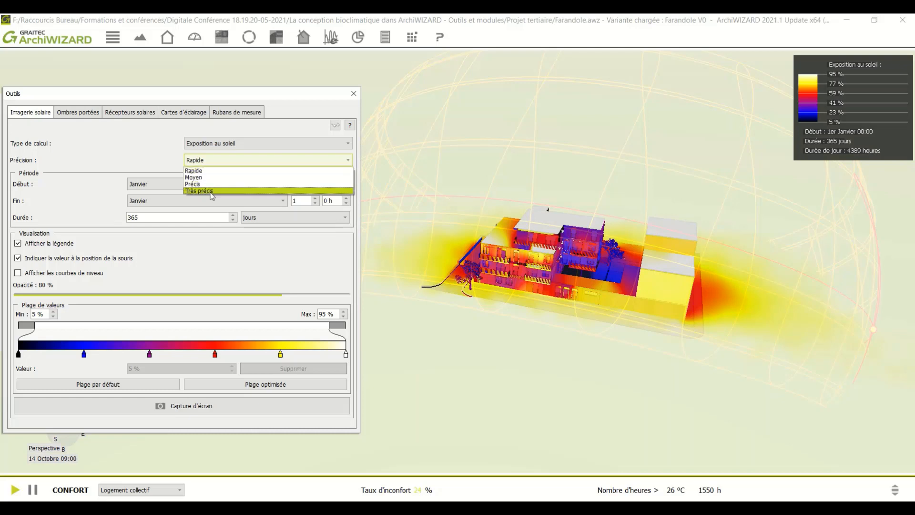
pyautogui.click(156, 171)
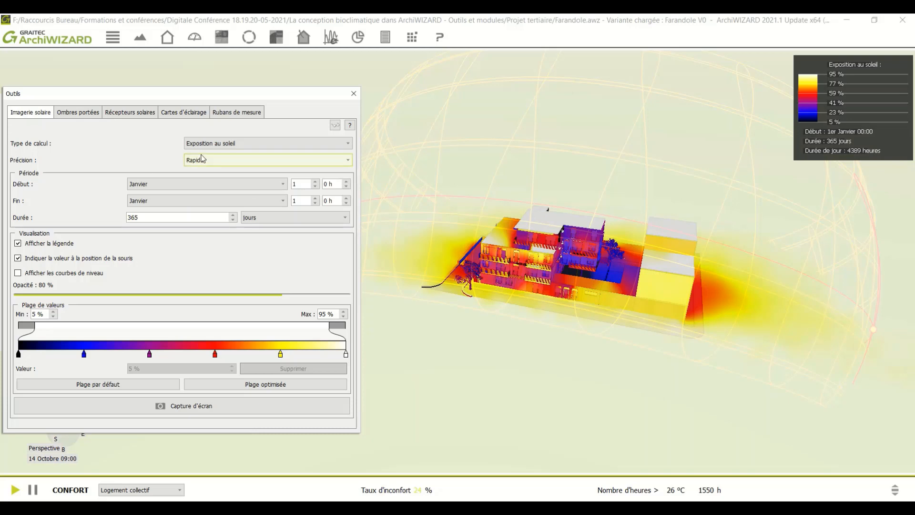
# Step: Change the solar imagery's calculation type to Exposition à la voûte céleste
pyautogui.click(341, 147)
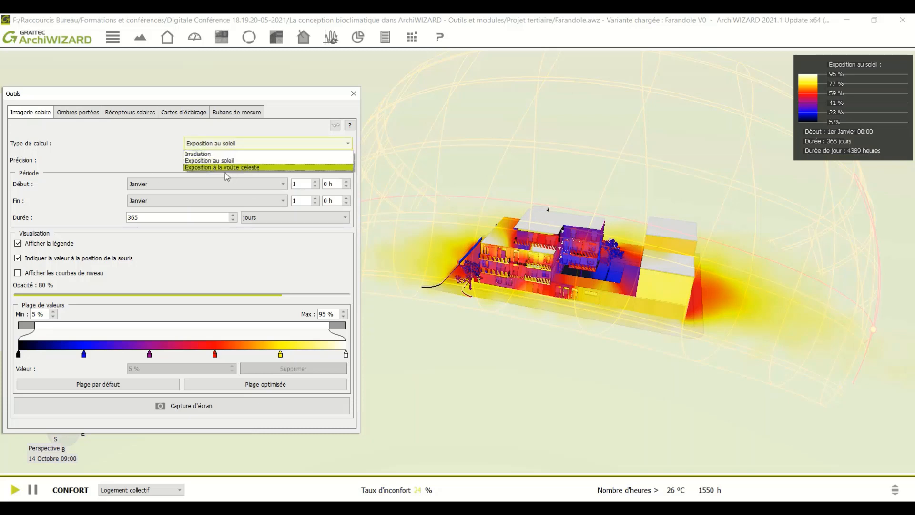
pyautogui.click(239, 167)
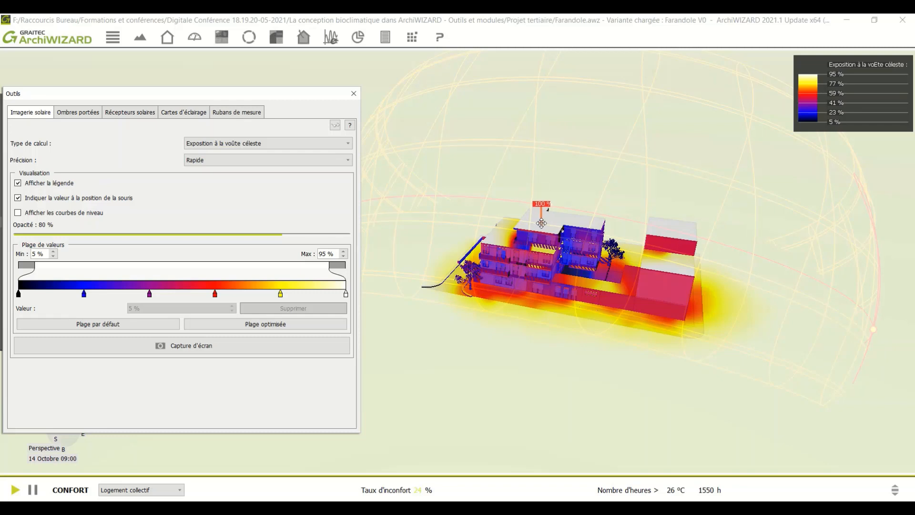
# Step: Turn off solar imagery and open the cast shadow settings (Ombres portées)
pyautogui.press('ctrl')
pyautogui.click(335, 126)
pyautogui.click(72, 115)
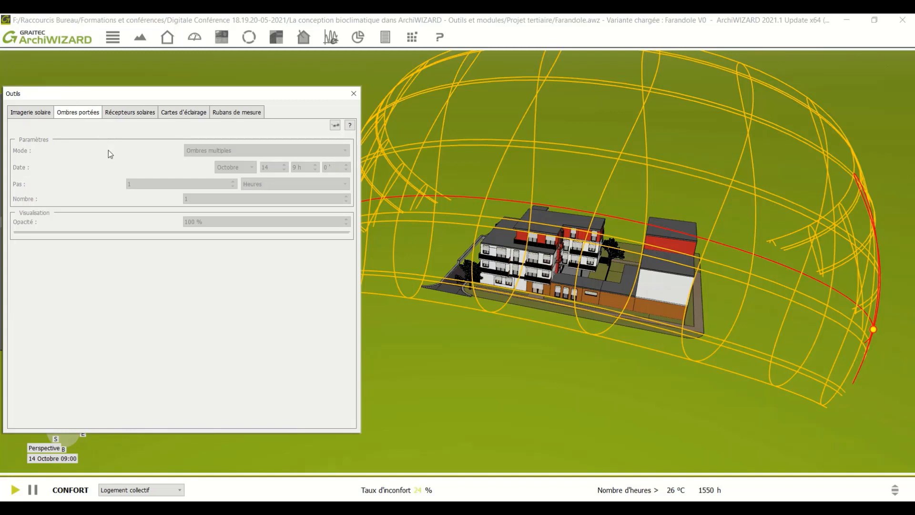
# Step: Activate the cast shadows with the mode Ombres multiples
pyautogui.click(336, 126)
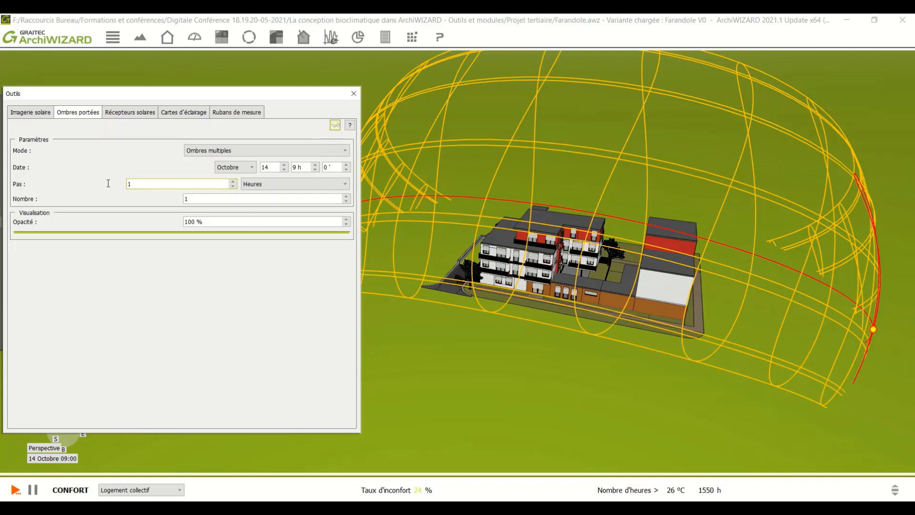
pyautogui.click(312, 151)
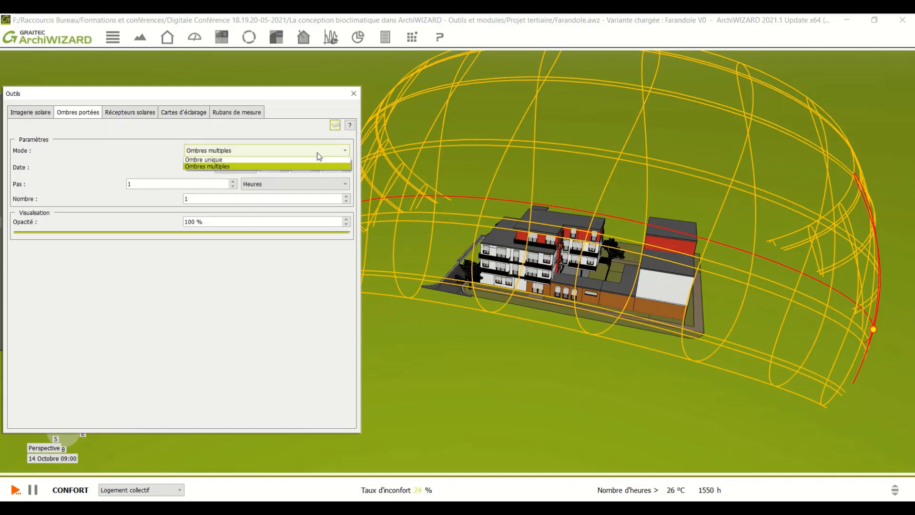
pyautogui.click(239, 167)
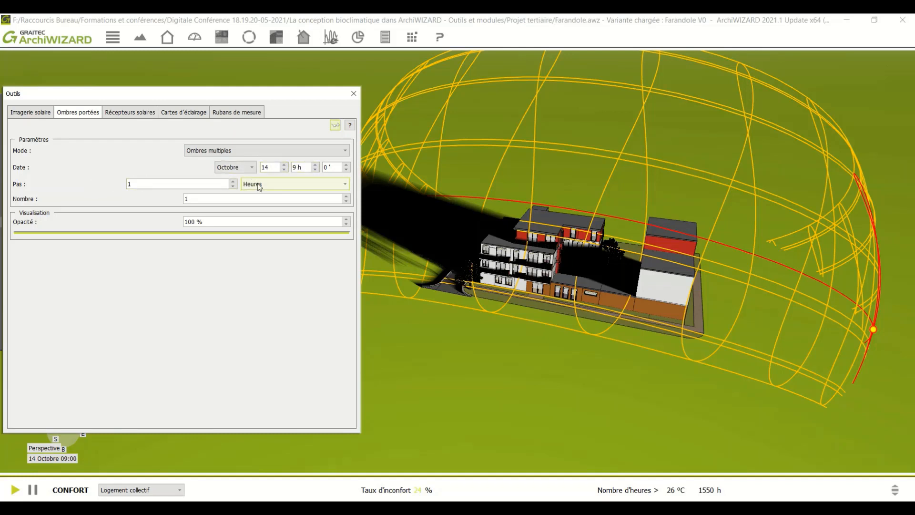
# Step: Set the cast shadows' start hour to 10 h and keep the step at 1 Heures
pyautogui.click(315, 164)
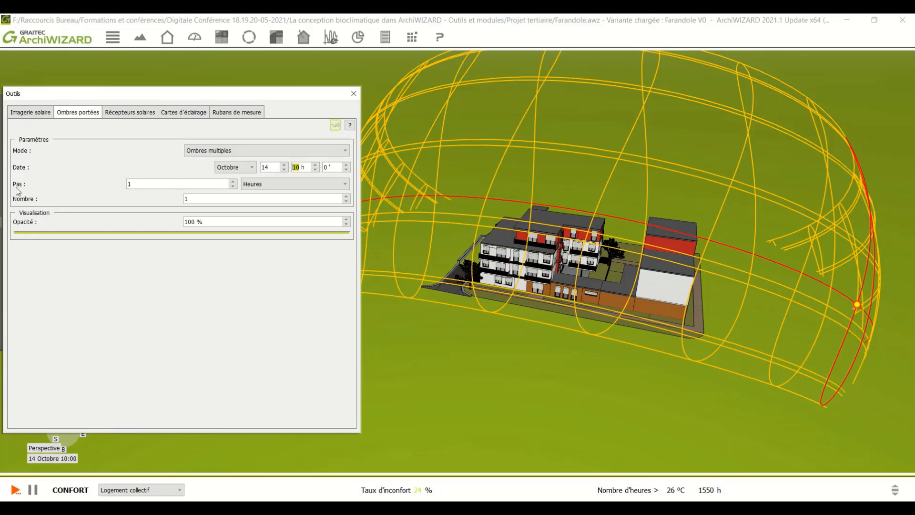
pyautogui.click(132, 186)
pyautogui.click(322, 183)
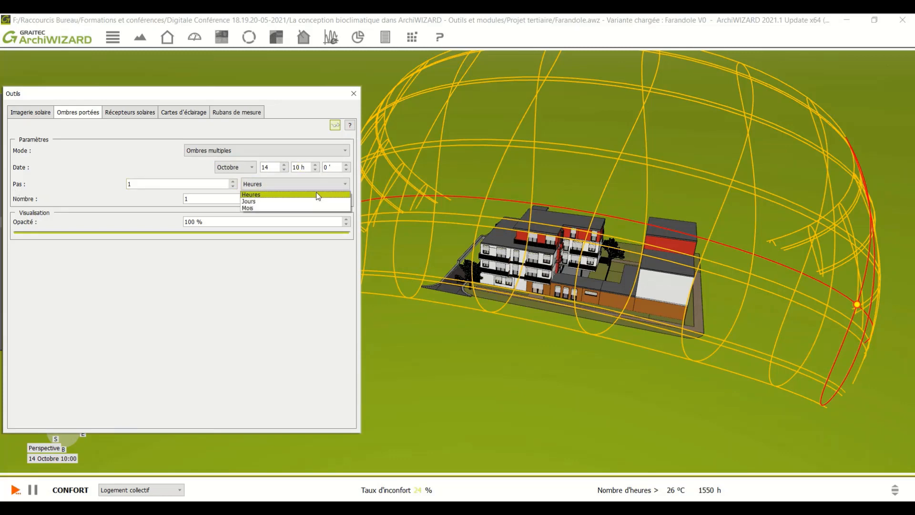
pyautogui.click(261, 195)
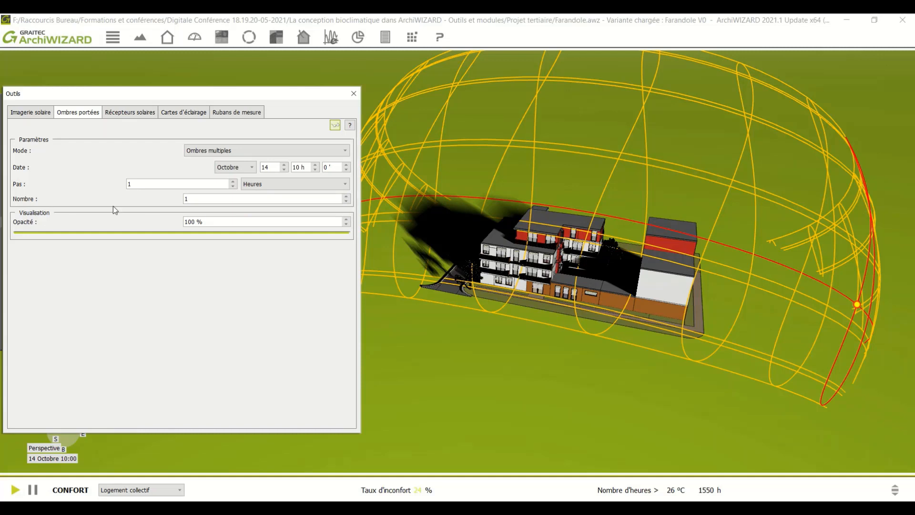
# Step: Set the number of cast shadows to 15 and inspect the shadows on the other side of the building
pyautogui.moveTo(200, 200); pyautogui.dragTo(181, 202)
pyautogui.write('15')
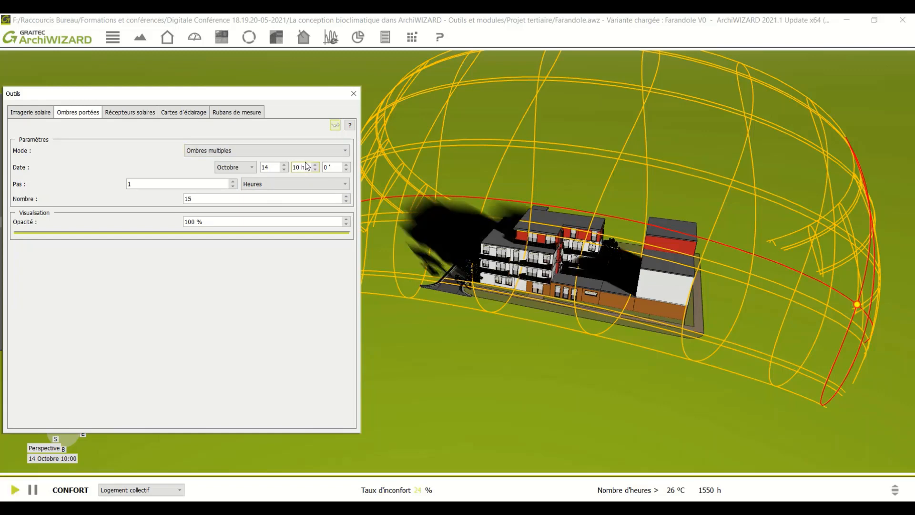
pyautogui.moveTo(468, 357); pyautogui.dragTo(694, 367)
pyautogui.moveTo(477, 376); pyautogui.dragTo(773, 421)
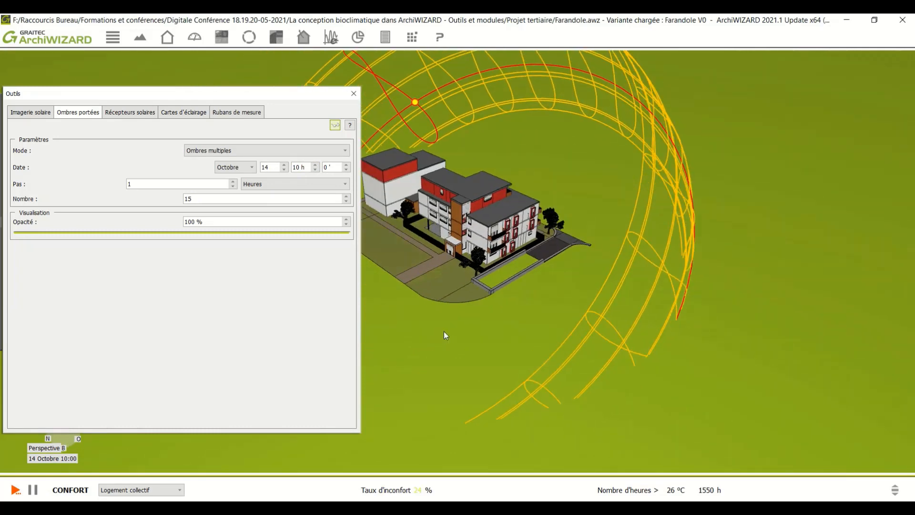
pyautogui.moveTo(483, 332); pyautogui.dragTo(413, 340)
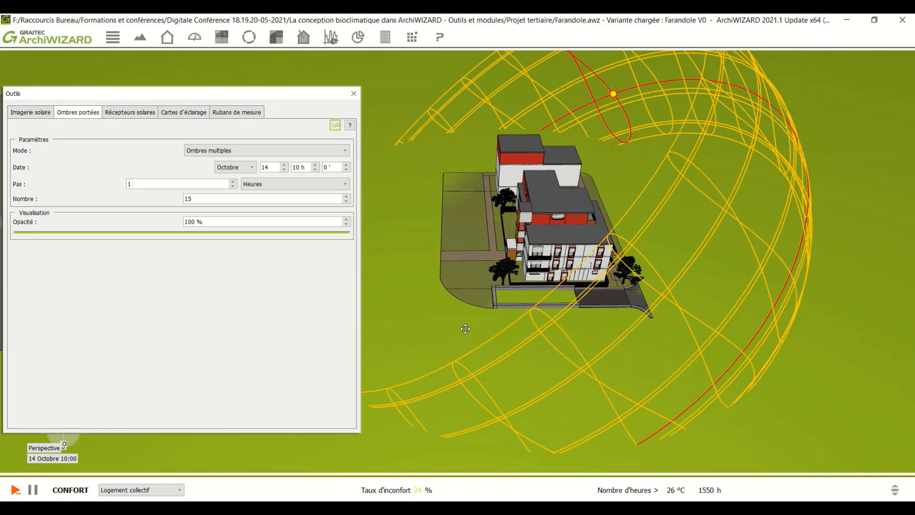
pyautogui.moveTo(466, 330); pyautogui.dragTo(461, 328)
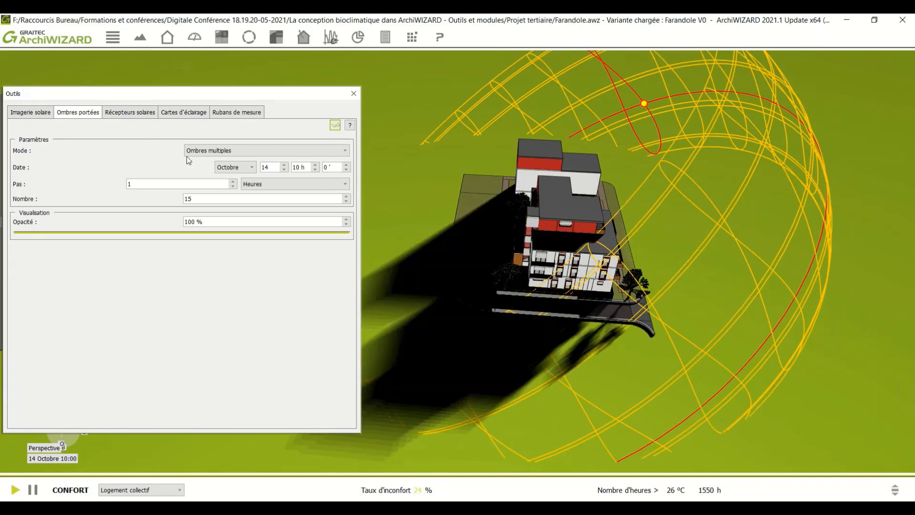
# Step: Turn off the cast shadows and place a solar receiver (Récepteur solaire) on the upper white facade near the orange stair tower
pyautogui.click(335, 125)
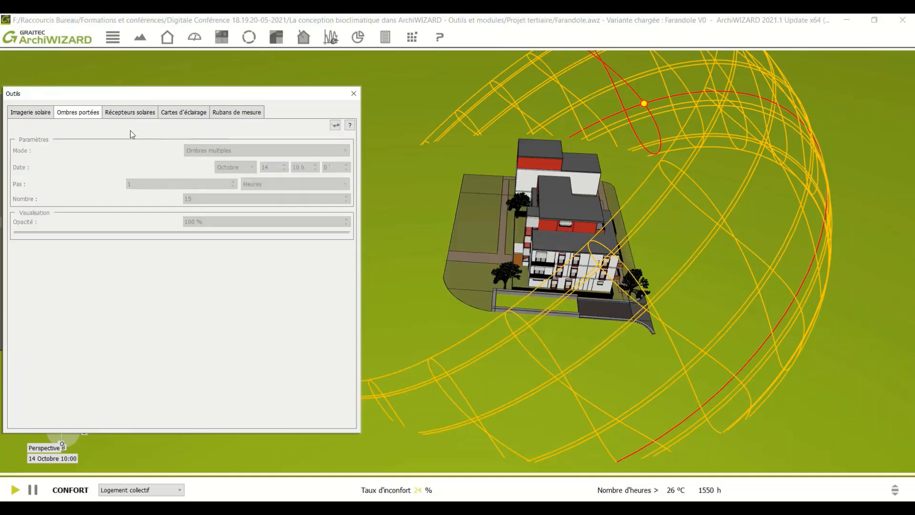
pyautogui.click(130, 114)
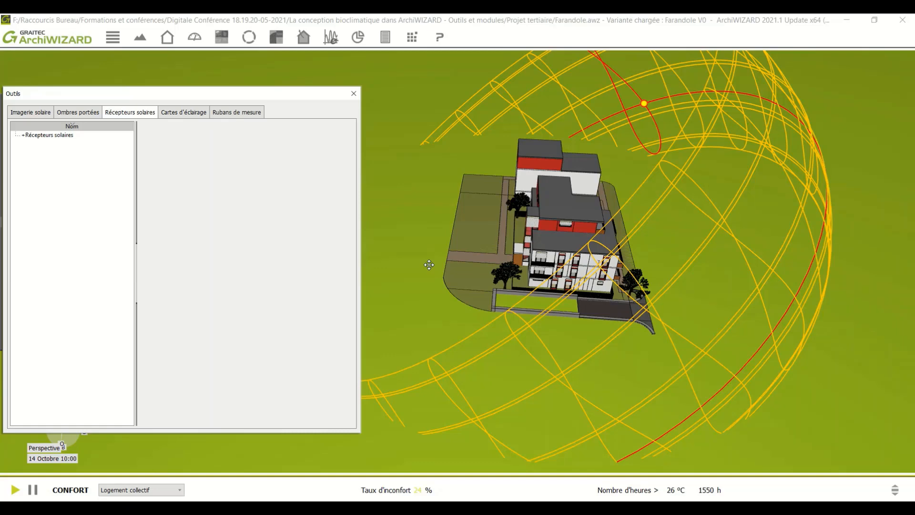
pyautogui.scroll(-1, 429, 264)
pyautogui.moveTo(440, 283); pyautogui.dragTo(516, 309, button='middle')
pyautogui.click(36, 138)
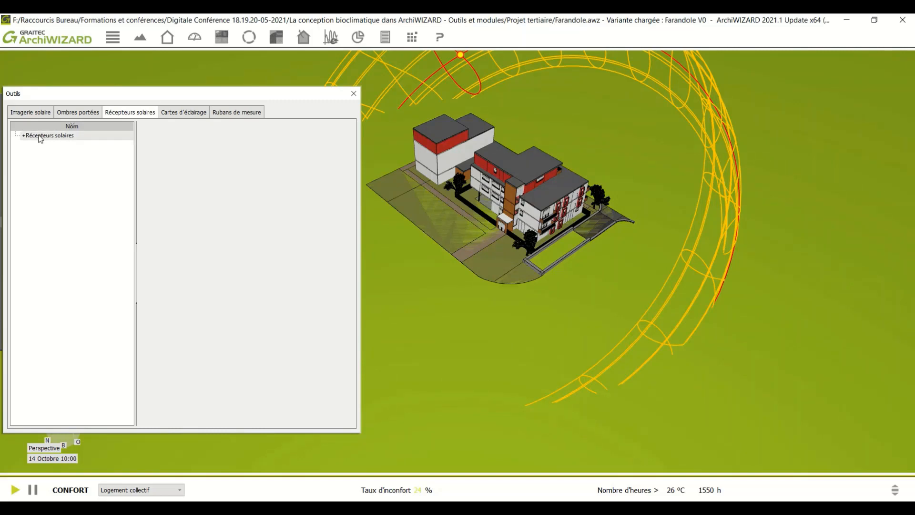
pyautogui.moveTo(38, 135)
pyautogui.mouseDown()
pyautogui.moveTo(337, 223)
pyautogui.moveTo(497, 248)
pyautogui.moveTo(531, 212)
pyautogui.mouseUp()
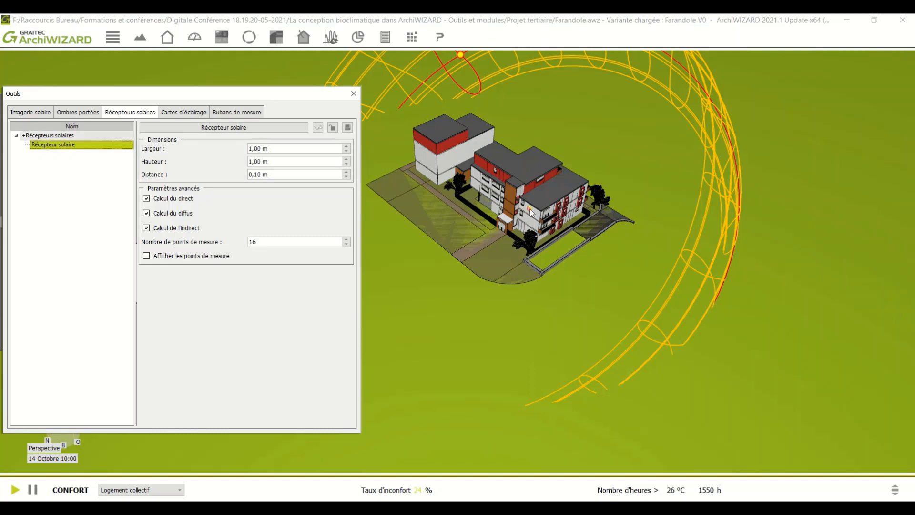
pyautogui.scroll(8, 531, 212)
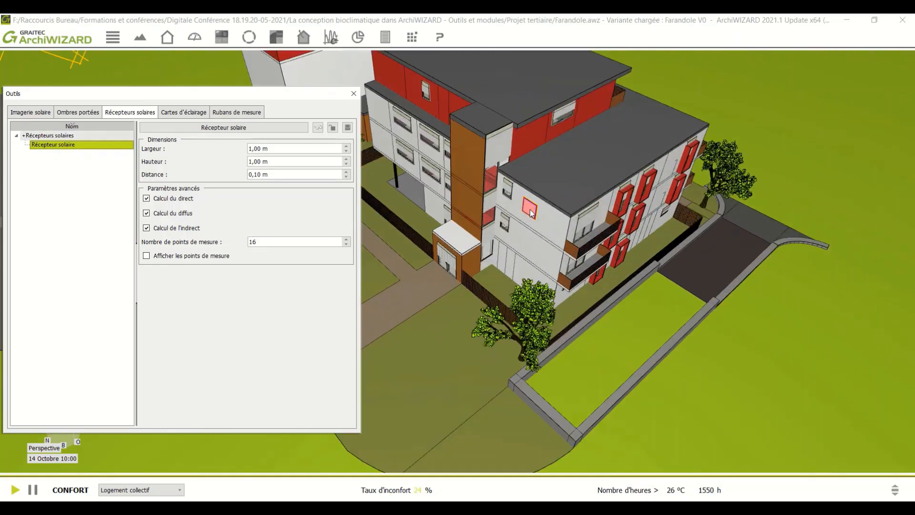
pyautogui.scroll(10, 532, 213)
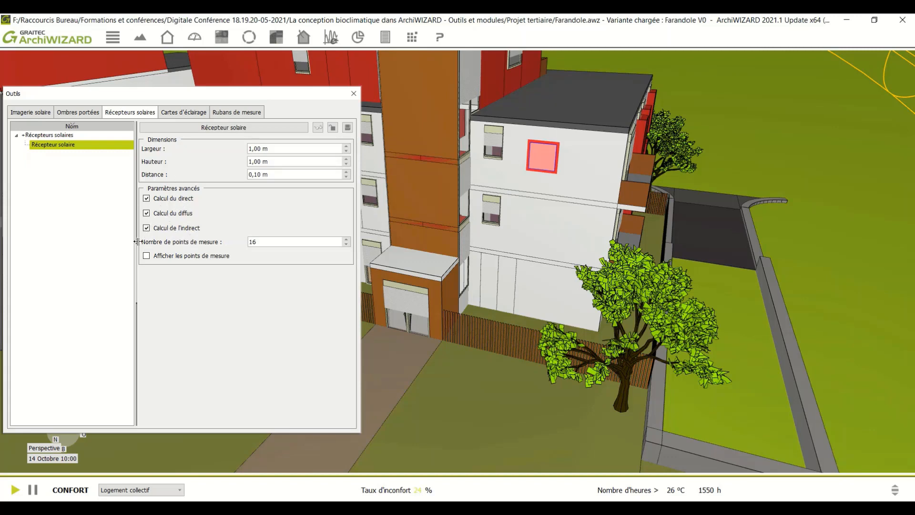
# Step: Set the solar receiver's number of measurement points to 40, display the points and close the tools window
pyautogui.doubleClick(280, 241)
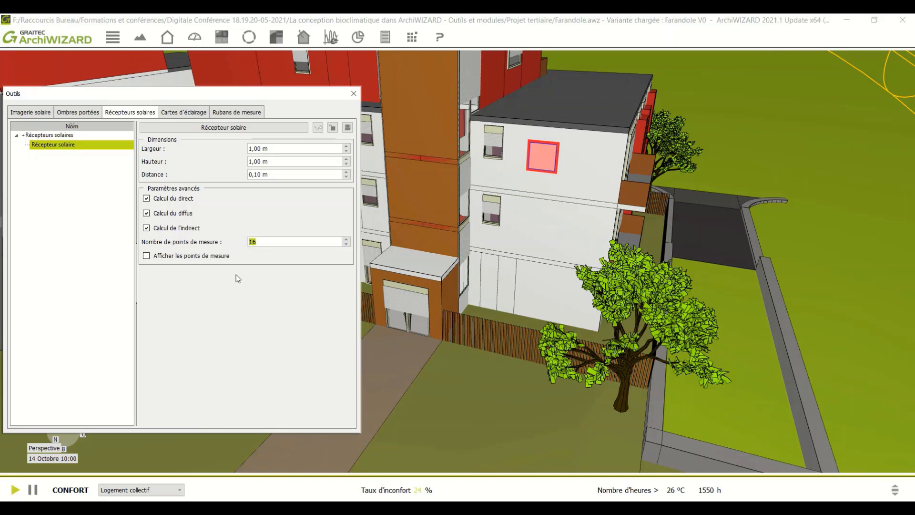
pyautogui.write('40')
pyautogui.click(147, 256)
pyautogui.click(353, 94)
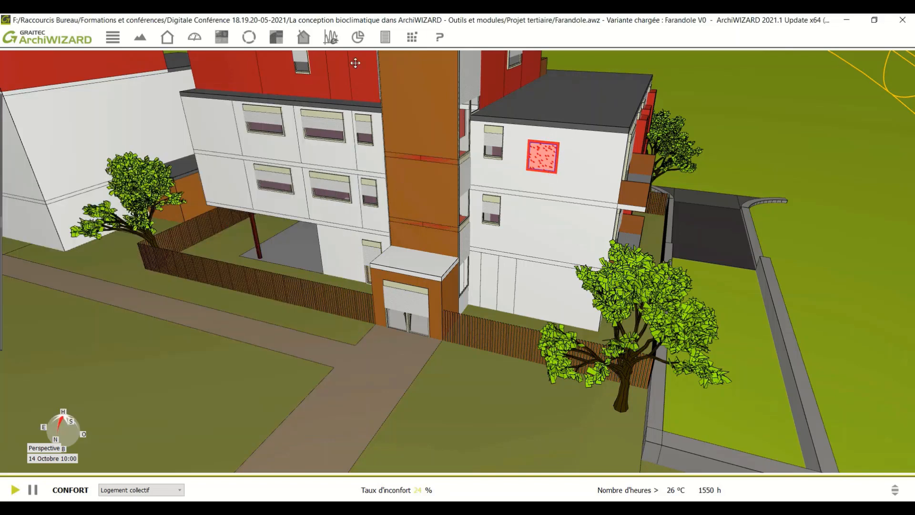
# Step: Open the results of the current state and examine those of the solar receiver
pyautogui.click(358, 38)
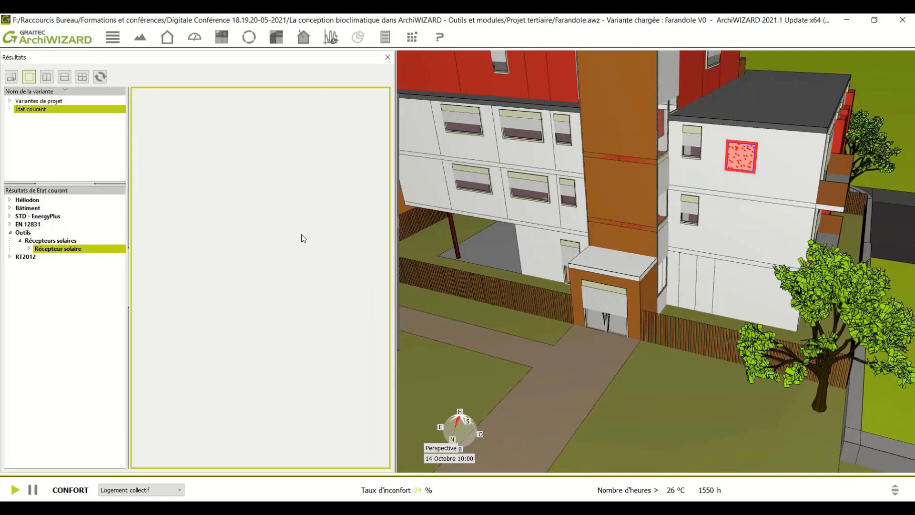
pyautogui.click(753, 161)
pyautogui.click(29, 249)
pyautogui.click(71, 259)
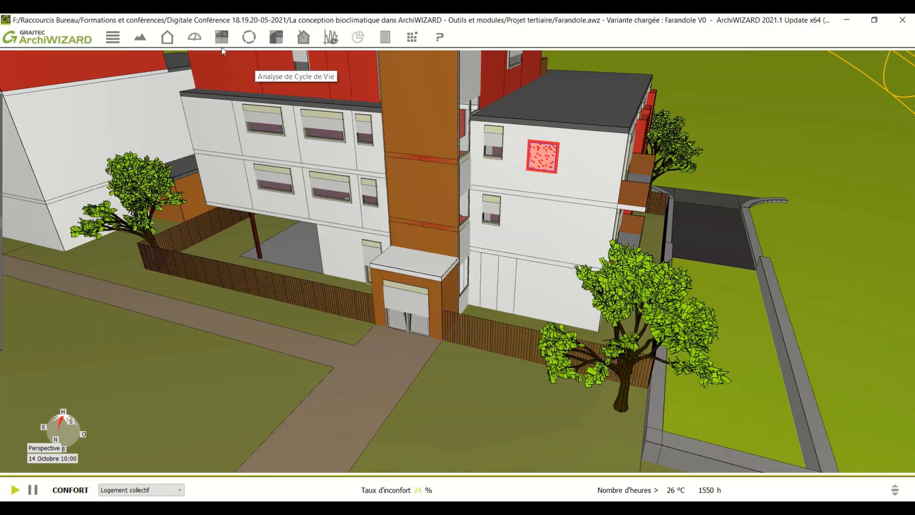
# Step: Reopen the solar tools at the lighting maps (Cartes d'éclairage) and bring the whole building into view
pyautogui.click(194, 37)
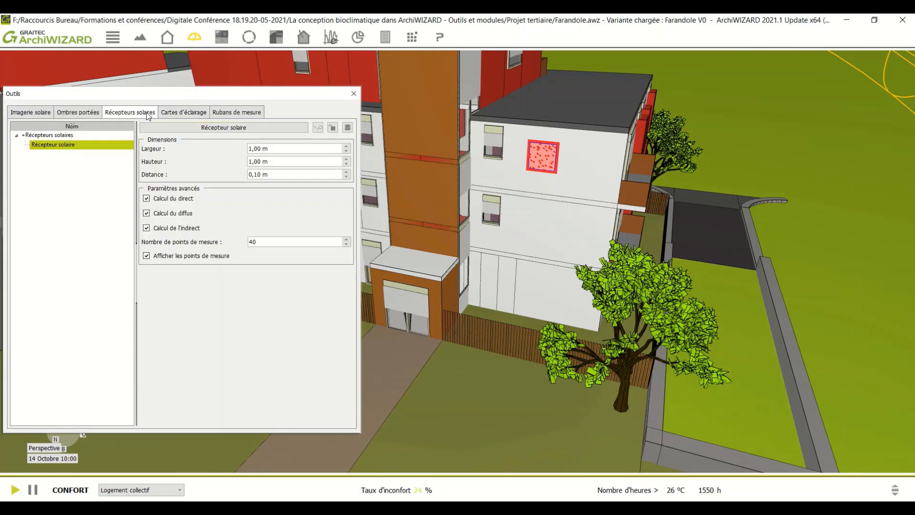
pyautogui.click(188, 112)
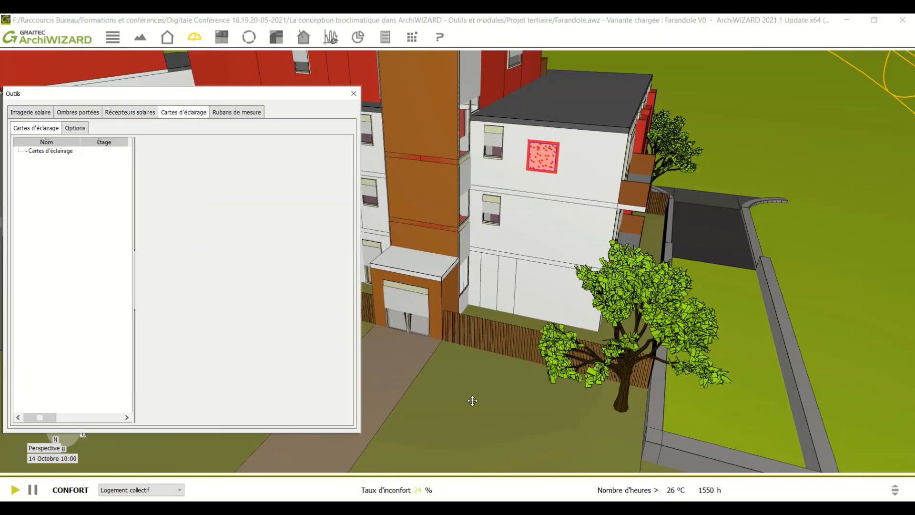
pyautogui.scroll(-10, 470, 396)
pyautogui.moveTo(461, 419); pyautogui.dragTo(466, 353)
pyautogui.moveTo(466, 354); pyautogui.dragTo(578, 339, button='middle')
pyautogui.scroll(-1, 574, 339)
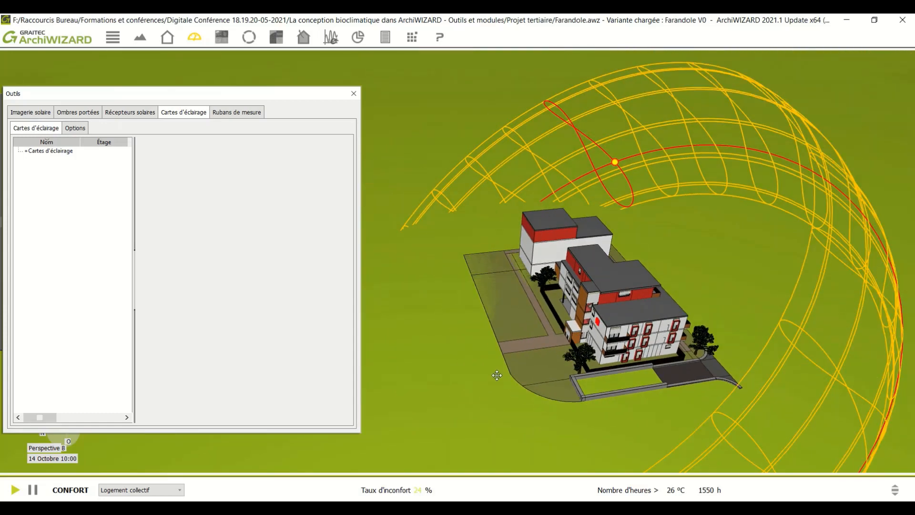
pyautogui.moveTo(497, 375); pyautogui.dragTo(514, 315, button='middle')
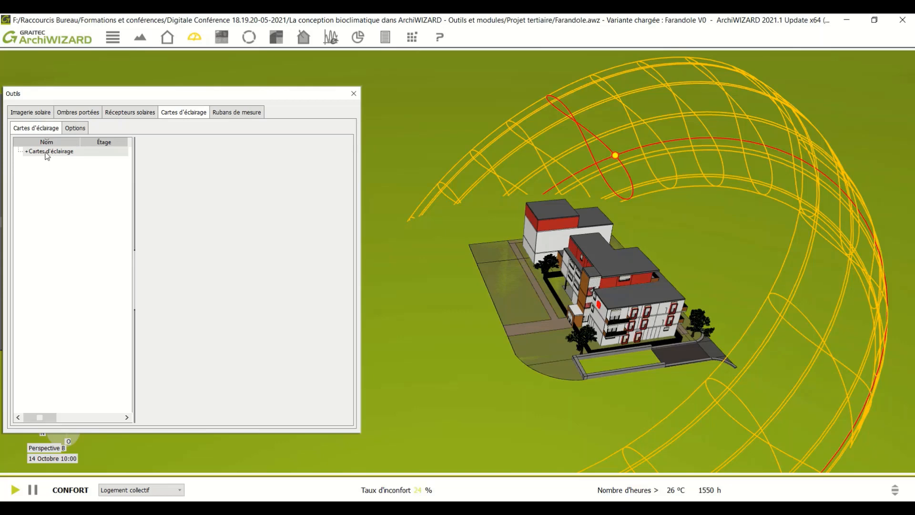
# Step: Place a trial 5 x 5 m lighting map on the ground beside the site and delete it
pyautogui.moveTo(42, 152); pyautogui.dragTo(439, 289)
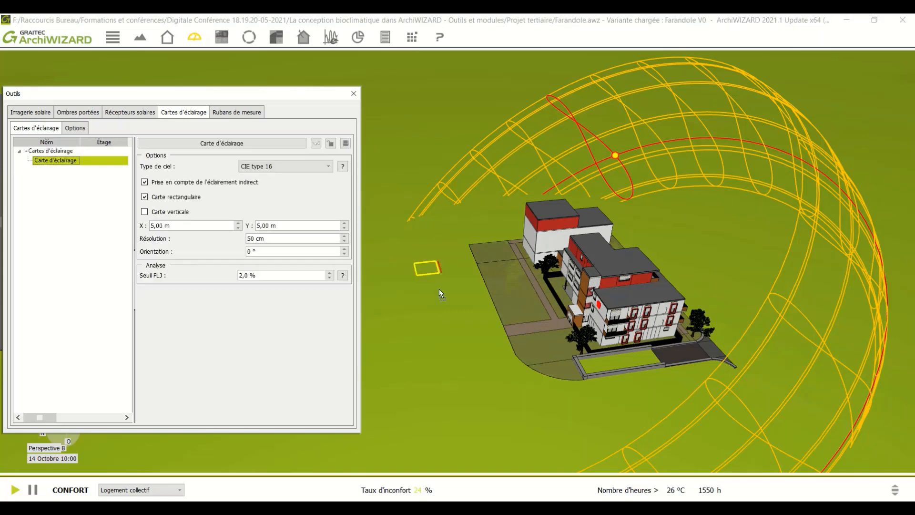
pyautogui.moveTo(480, 324); pyautogui.dragTo(478, 309)
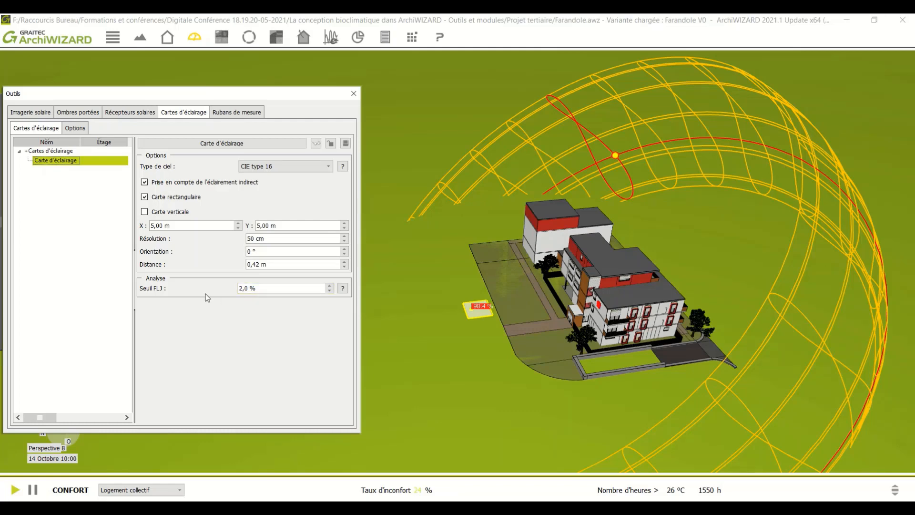
pyautogui.rightClick(49, 160)
pyautogui.click(85, 167)
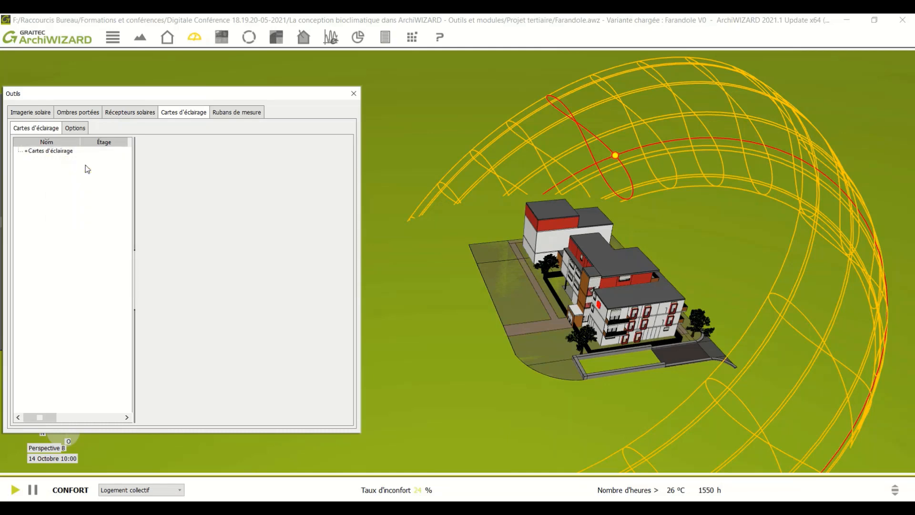
# Step: Generate one lighting map per room and sort the maps by floor, highest first
pyautogui.rightClick(41, 153)
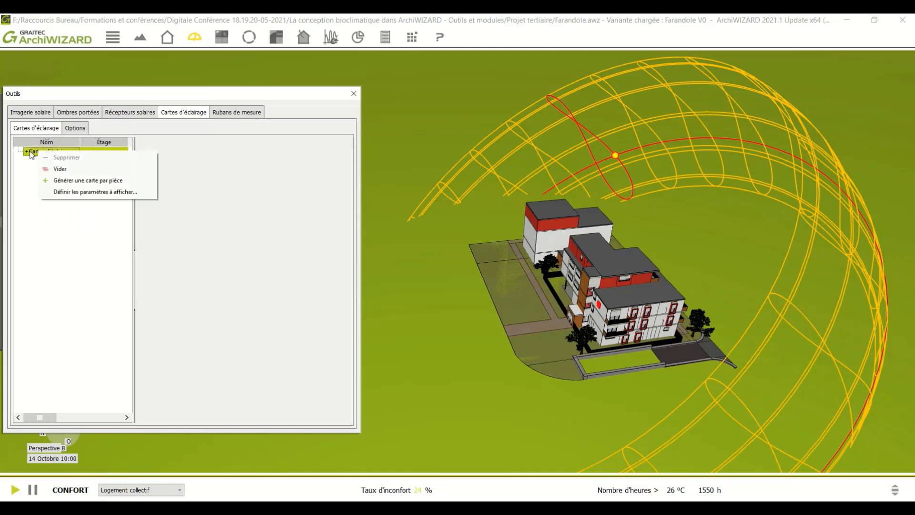
pyautogui.click(108, 181)
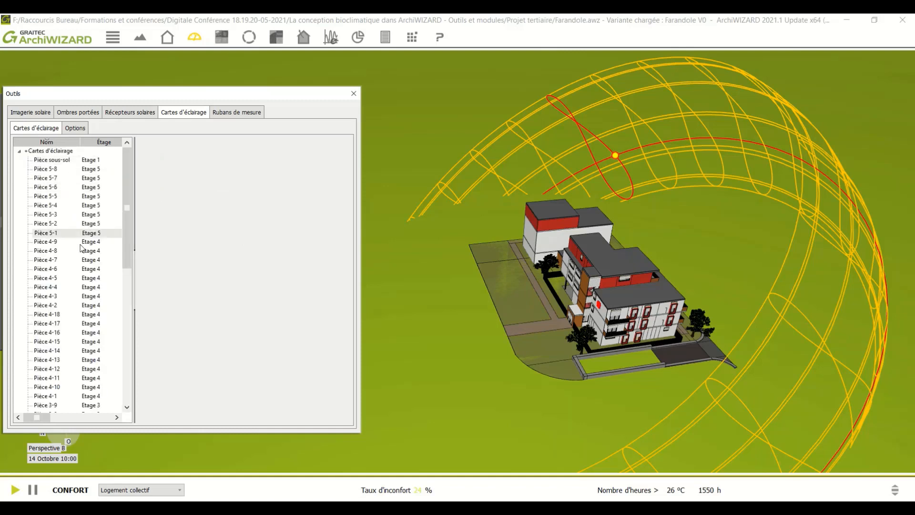
pyautogui.click(108, 144)
pyautogui.click(108, 145)
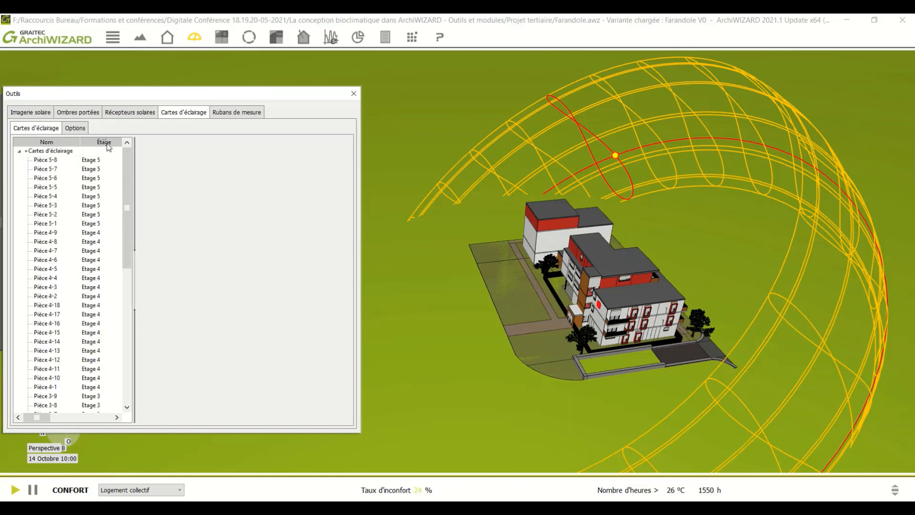
# Step: Display the lighting maps of all Etage 5 rooms, Pièce 5-1 to Pièce 5-8, and bring that floor into view
pyautogui.click(98, 160)
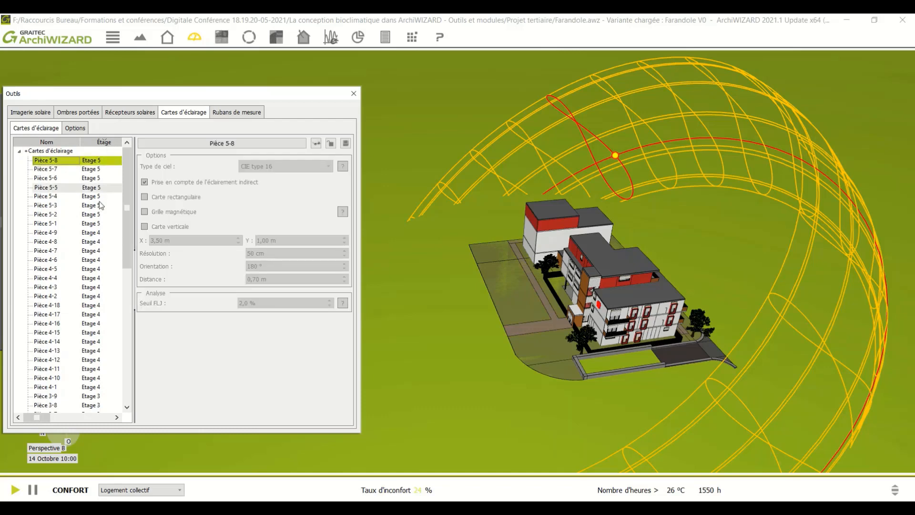
pyautogui.keyDown('shift'); pyautogui.click(91, 224); pyautogui.keyUp('shift')
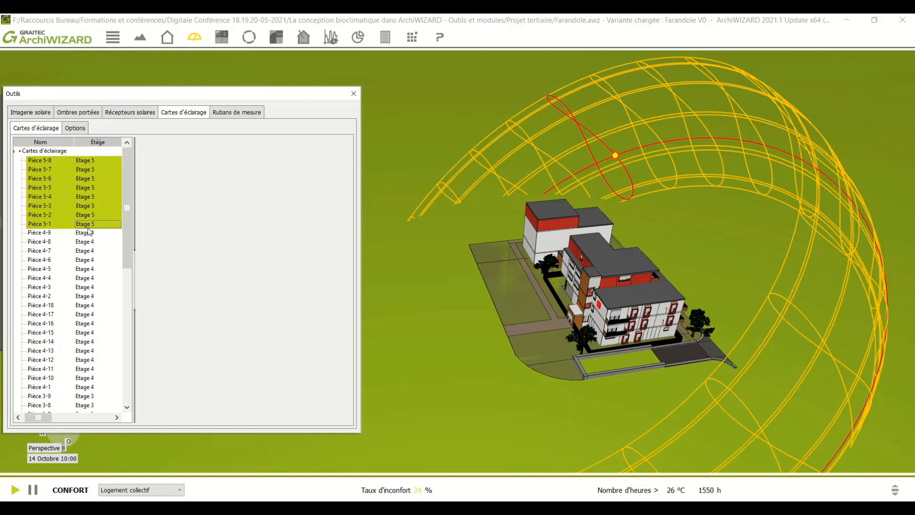
pyautogui.rightClick(41, 180)
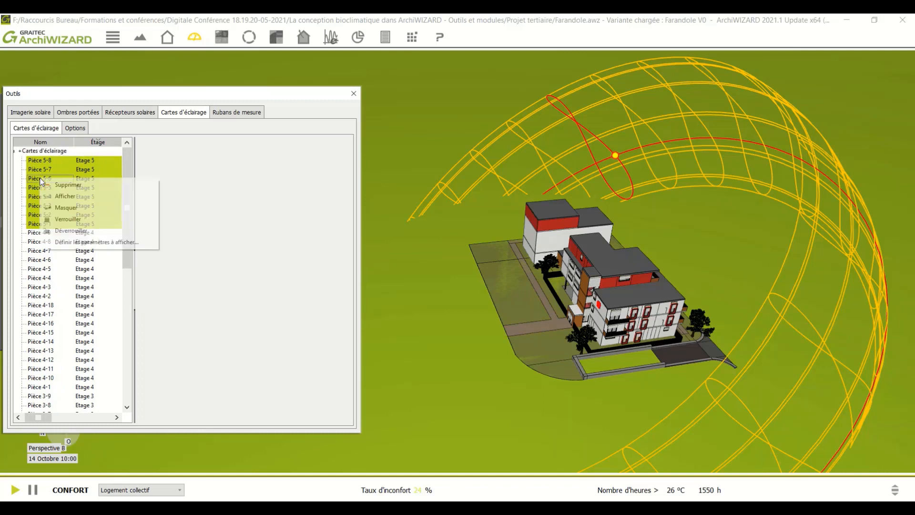
pyautogui.click(78, 197)
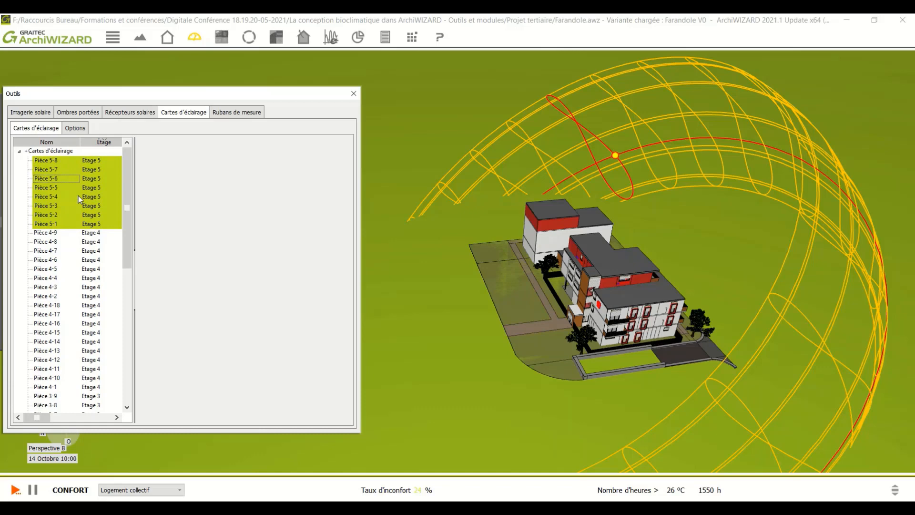
pyautogui.moveTo(456, 320); pyautogui.dragTo(463, 256)
pyautogui.scroll(5, 463, 255)
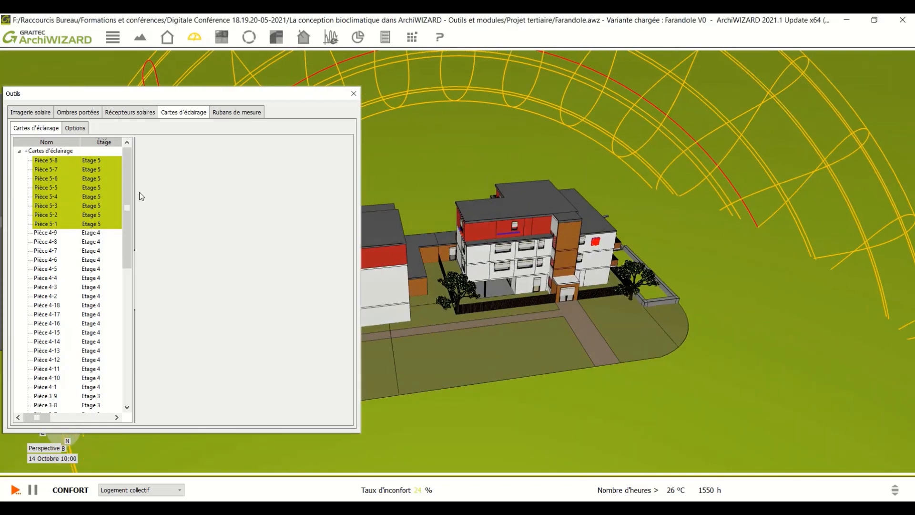
# Step: Frame the top-floor lighting maps and switch their displayed type to Facteur de lumière jour
pyautogui.click(102, 242)
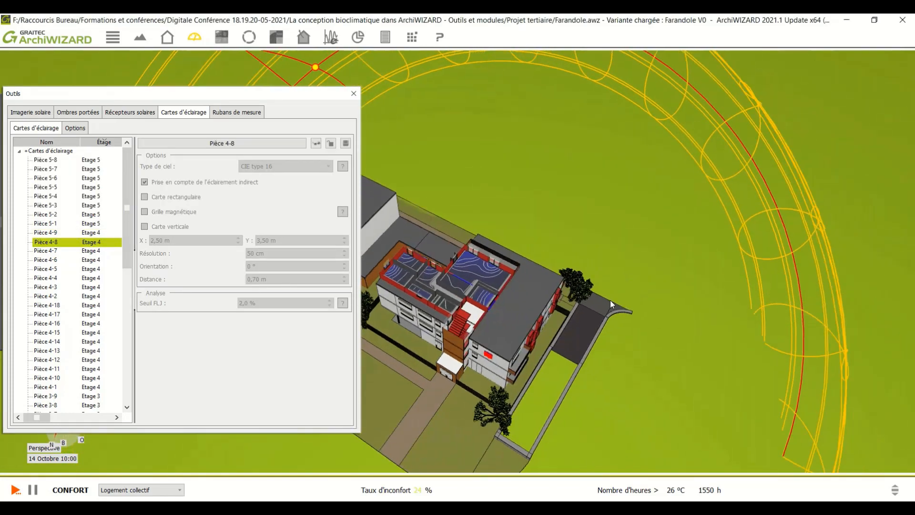
pyautogui.moveTo(512, 219); pyautogui.dragTo(584, 199)
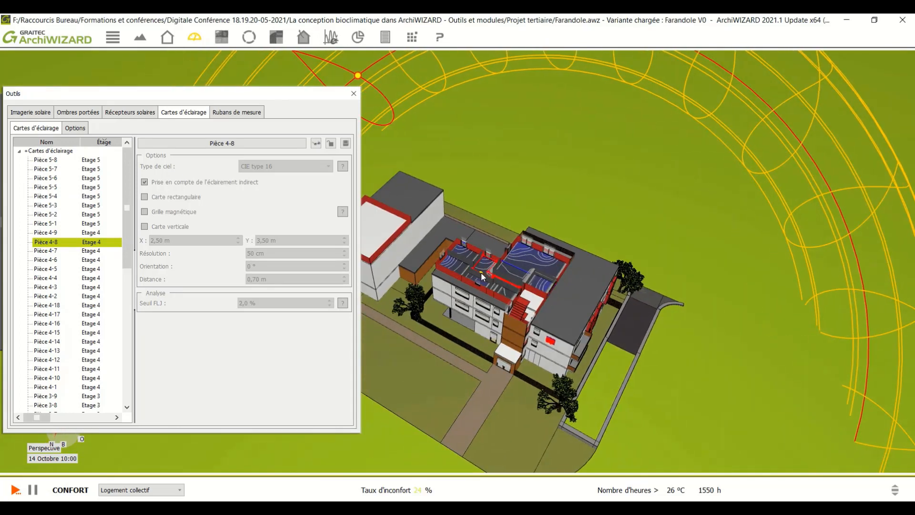
pyautogui.click(75, 129)
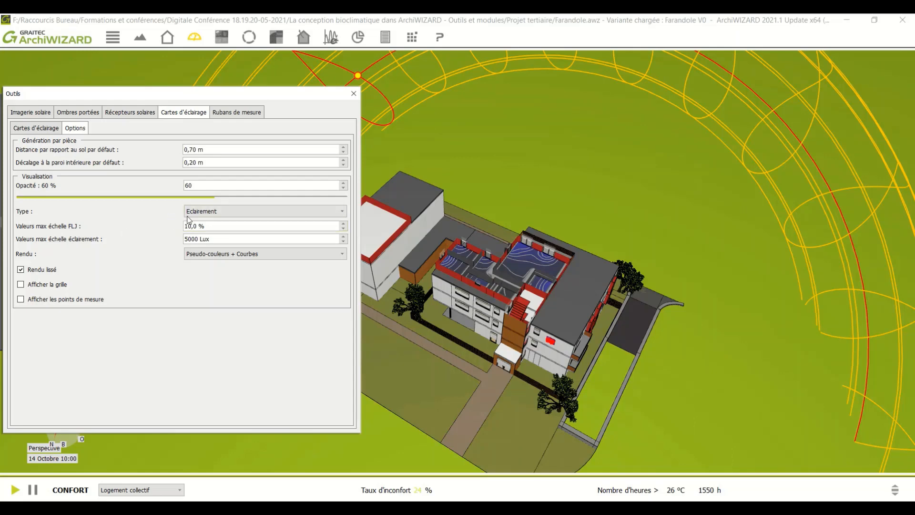
pyautogui.moveTo(524, 260)
pyautogui.click(341, 212)
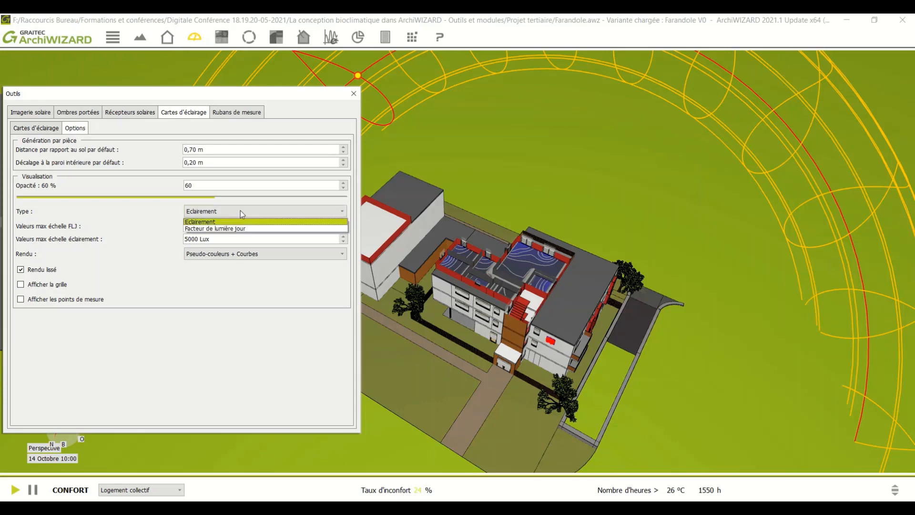
pyautogui.click(209, 229)
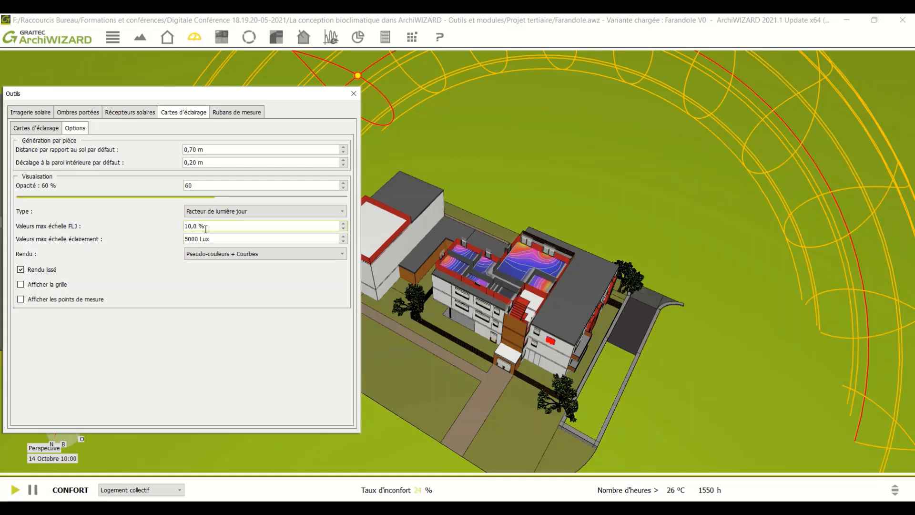
# Step: Set the maximum FLJ scale value to 9 % and choose the Pseudo-couleurs + Courbes rendering for the lighting maps
pyautogui.moveTo(227, 226); pyautogui.dragTo(161, 227)
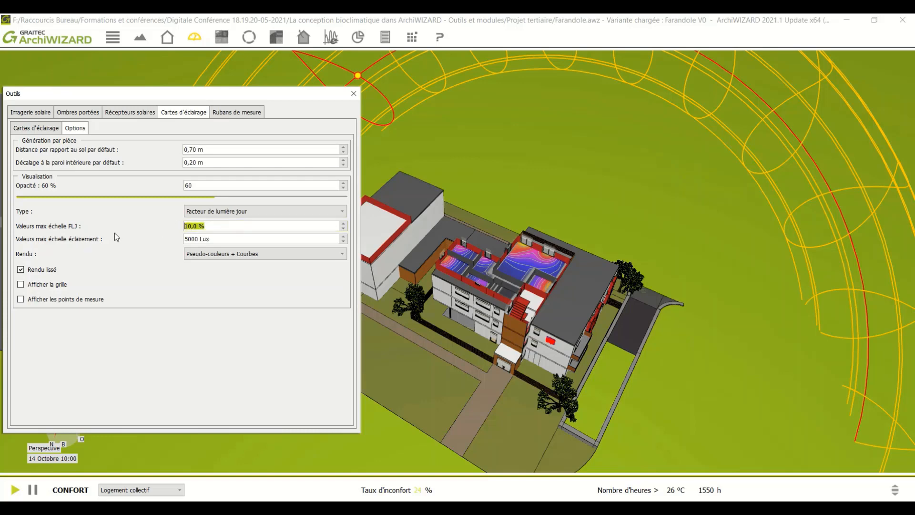
pyautogui.write('9')
pyautogui.click(266, 239)
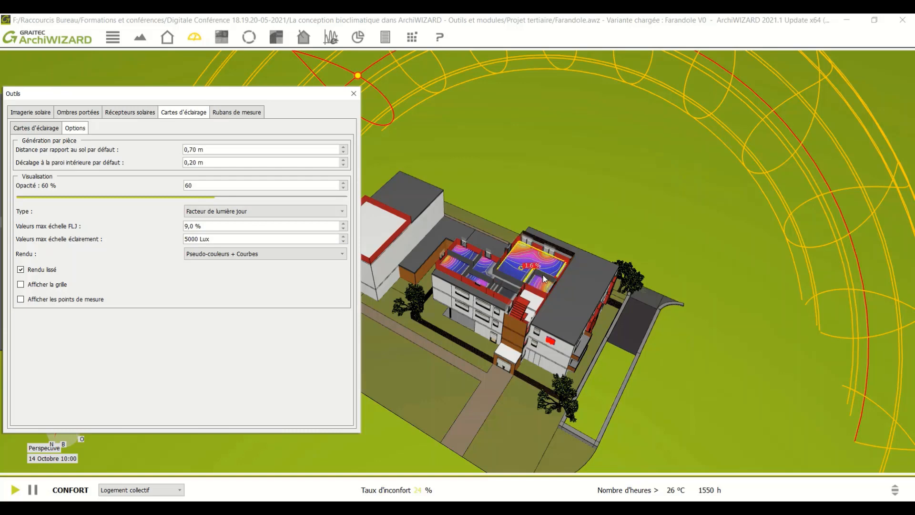
pyautogui.click(313, 257)
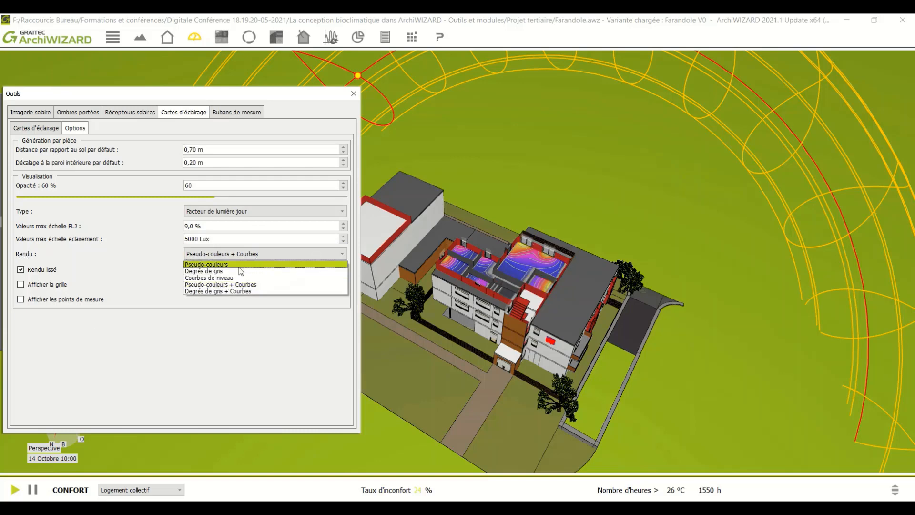
pyautogui.click(243, 284)
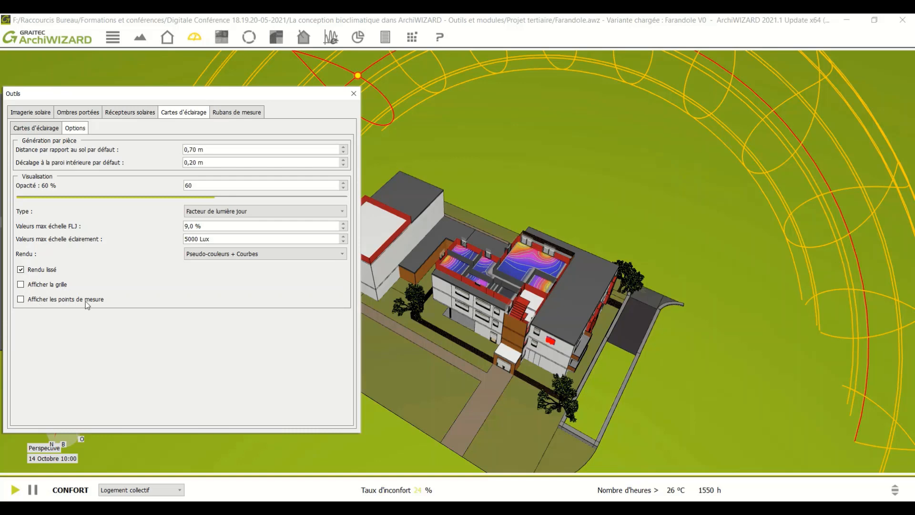
# Step: Leave the solar tools and show the key figures (Chiffres clés) of the Pièce 5-3 lighting map in the results
pyautogui.click(353, 93)
pyautogui.click(358, 39)
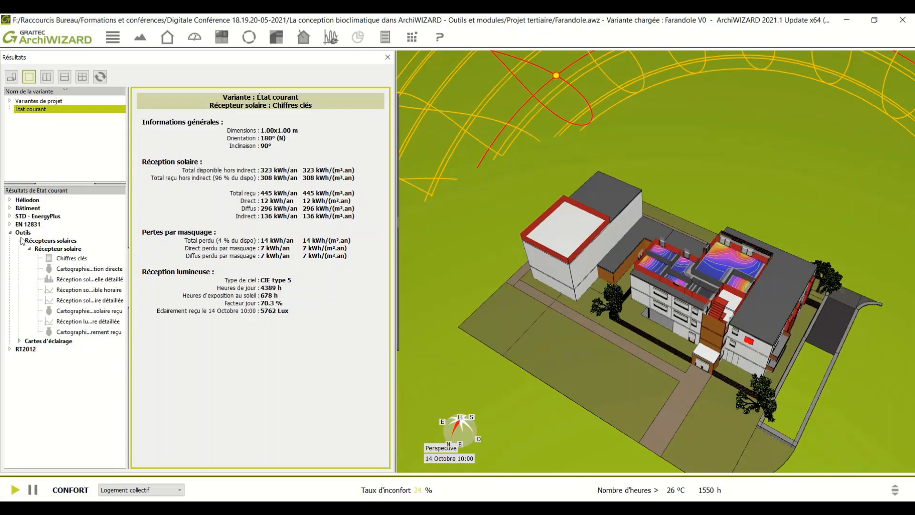
pyautogui.click(20, 341)
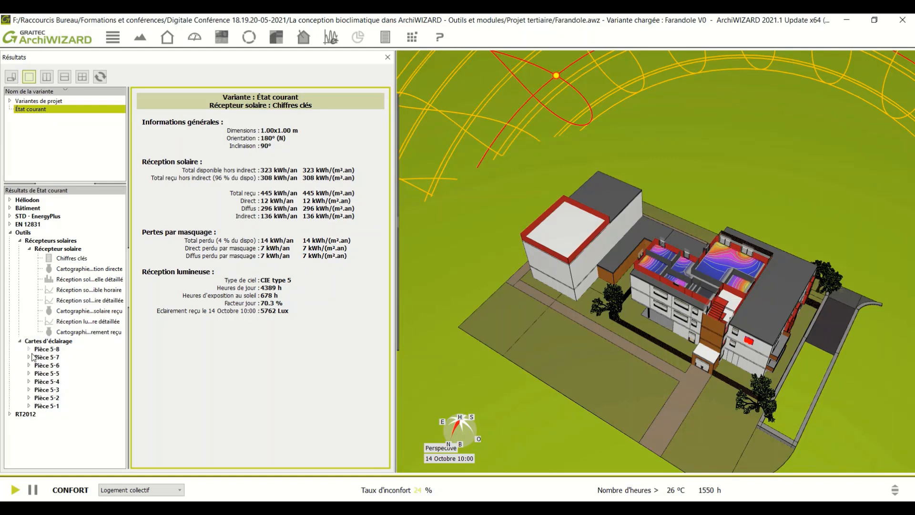
pyautogui.click(30, 390)
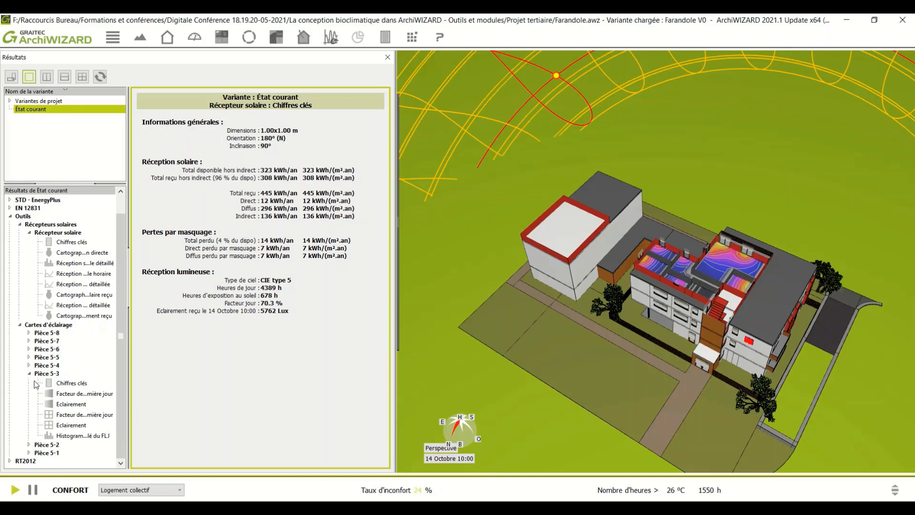
pyautogui.click(55, 383)
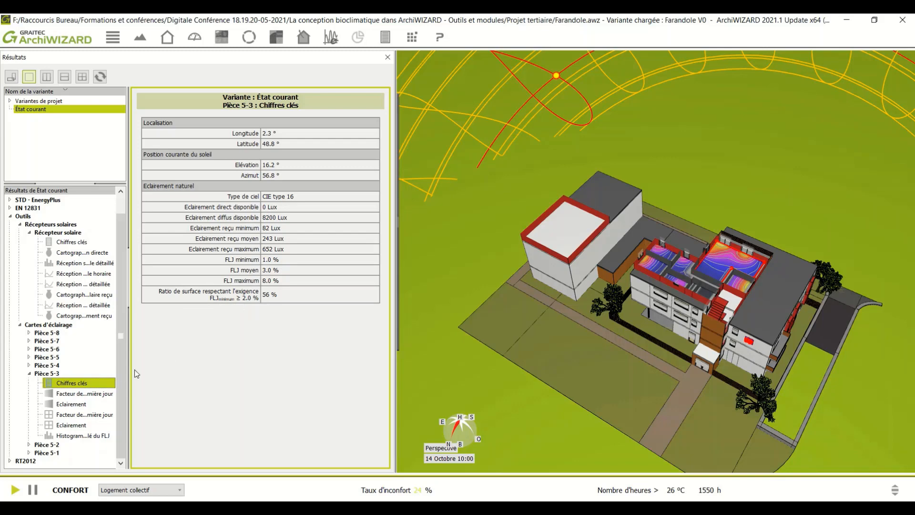
# Step: Review Pièce 5-3's daylight factor and illuminance results as colour maps and value tables, and close the results
pyautogui.click(103, 394)
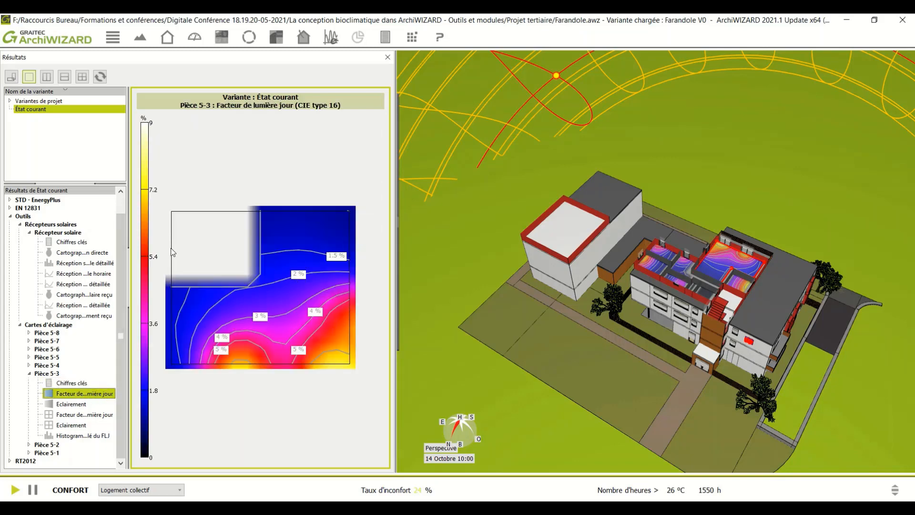
pyautogui.click(67, 404)
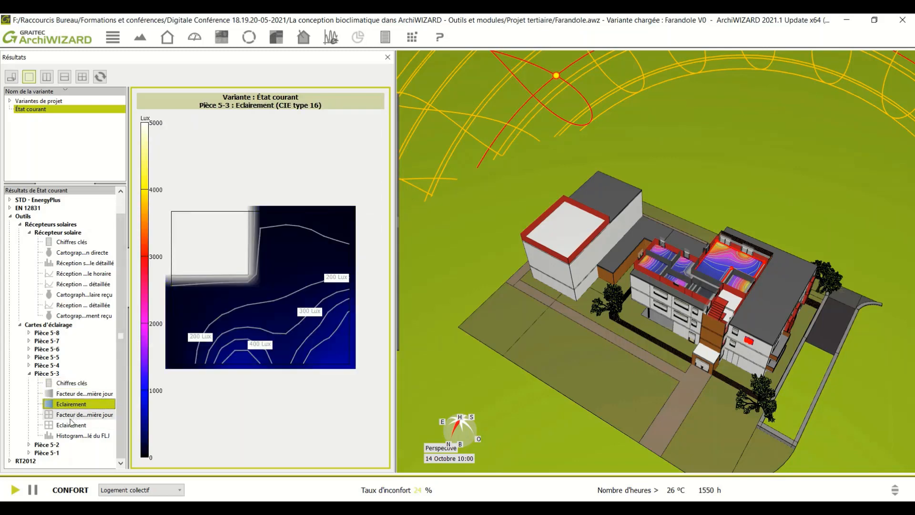
pyautogui.click(67, 414)
pyautogui.click(66, 424)
pyautogui.click(68, 435)
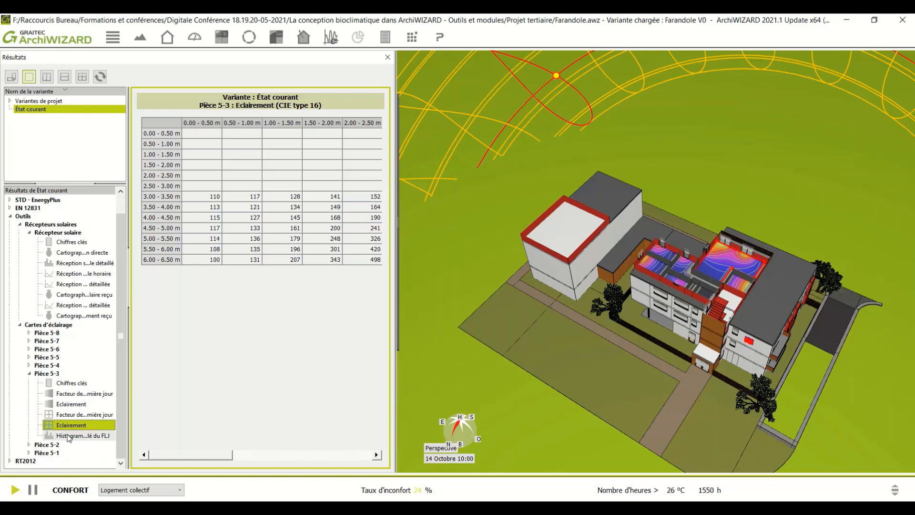
pyautogui.click(67, 425)
pyautogui.click(67, 415)
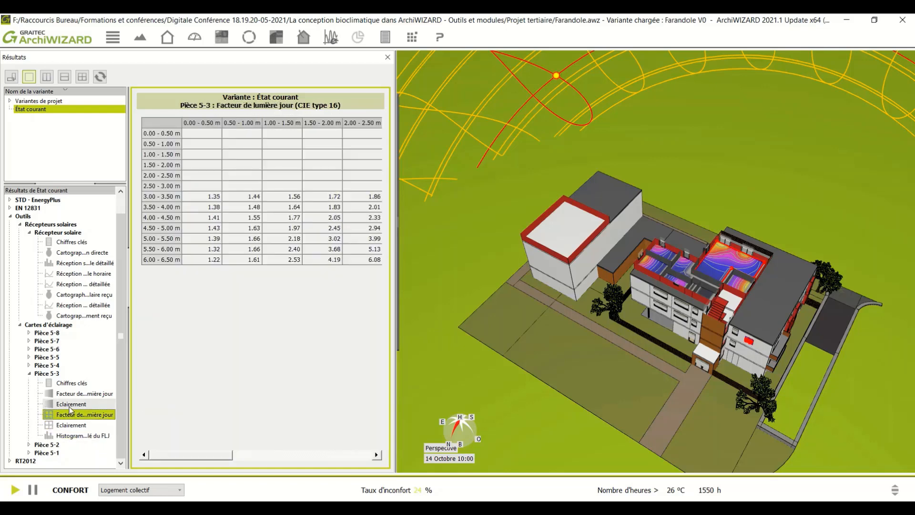
pyautogui.click(68, 403)
pyautogui.click(29, 373)
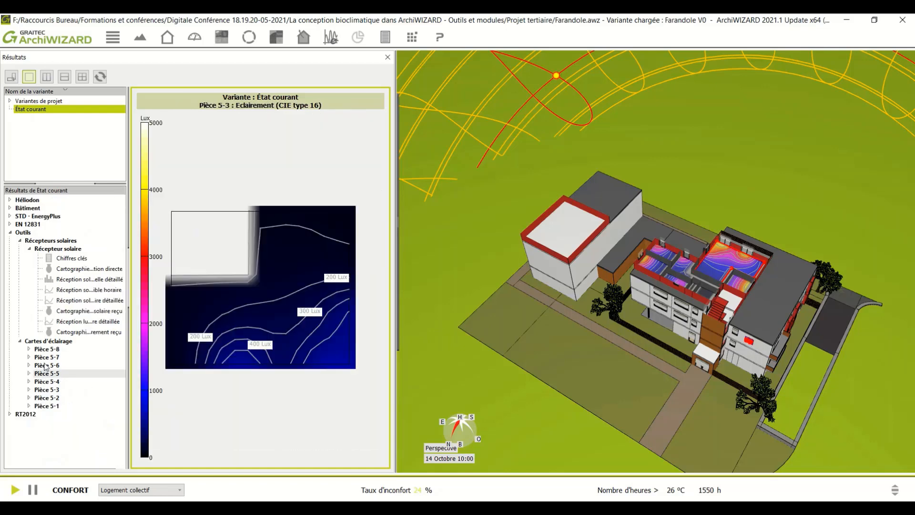
pyautogui.click(389, 58)
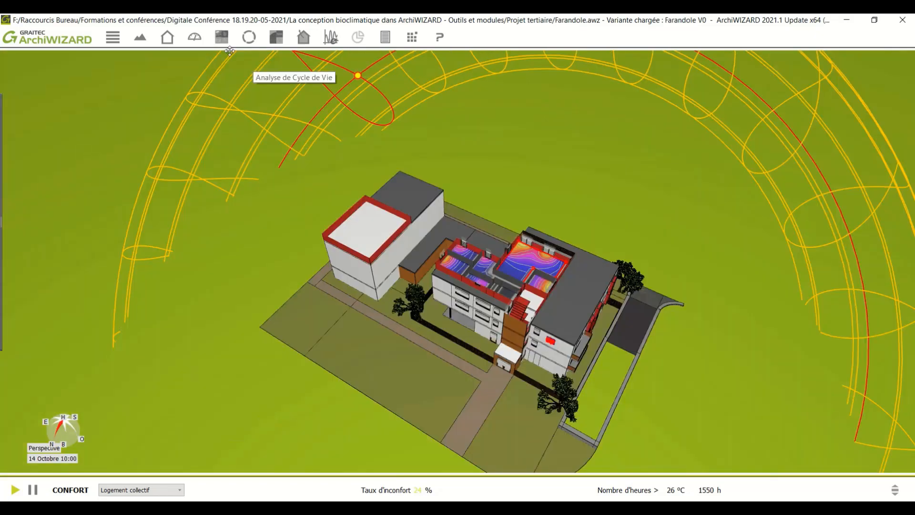
# Step: Leave the solar tools and open the RT2012 module, with the whole building in view
pyautogui.click(197, 39)
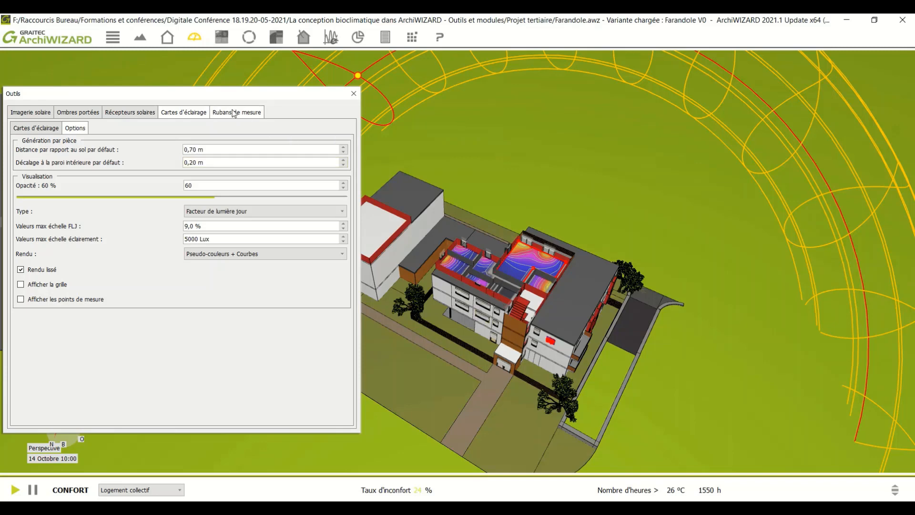
pyautogui.click(354, 93)
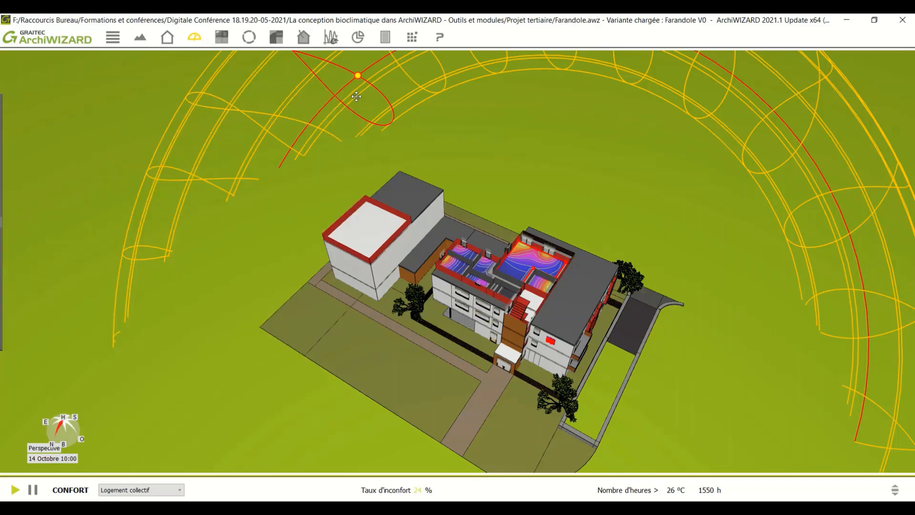
pyautogui.click(222, 38)
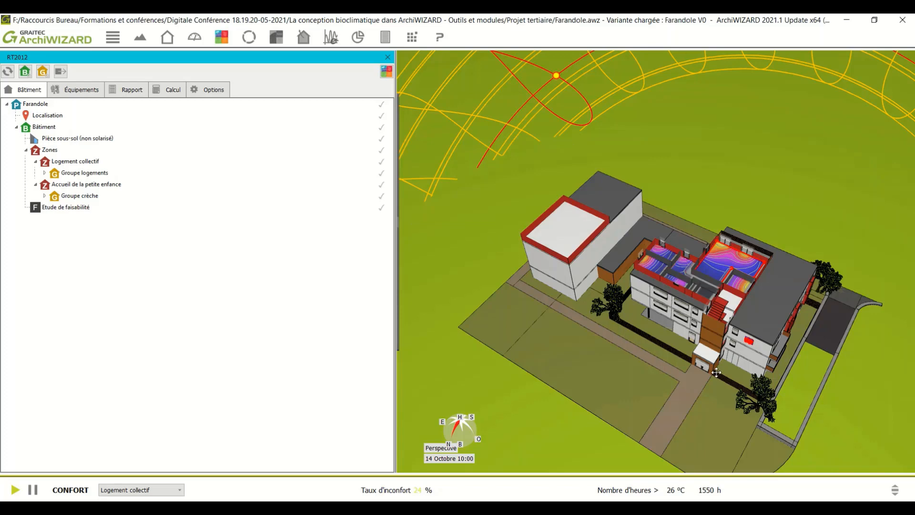
pyautogui.moveTo(603, 384); pyautogui.dragTo(690, 381)
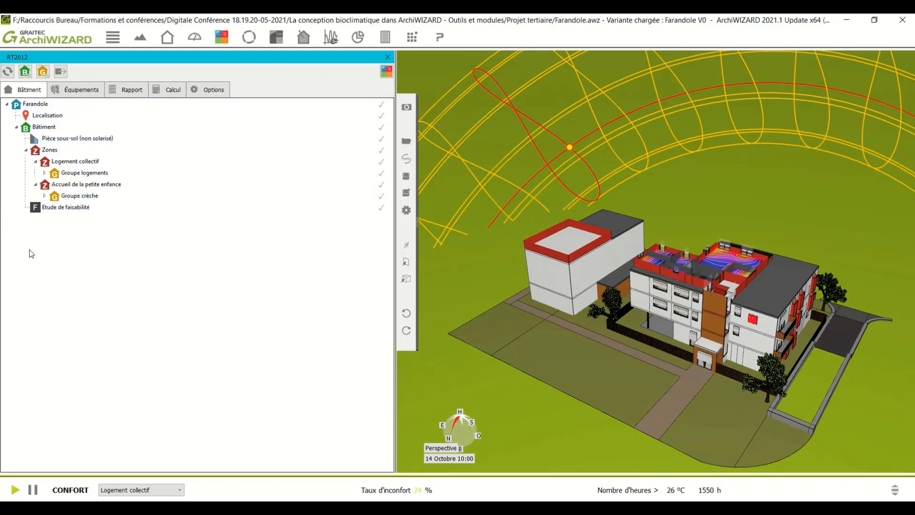
# Step: Look through the RT2012 equipment, report, calculation and option settings, and return to the building tree
pyautogui.click(86, 91)
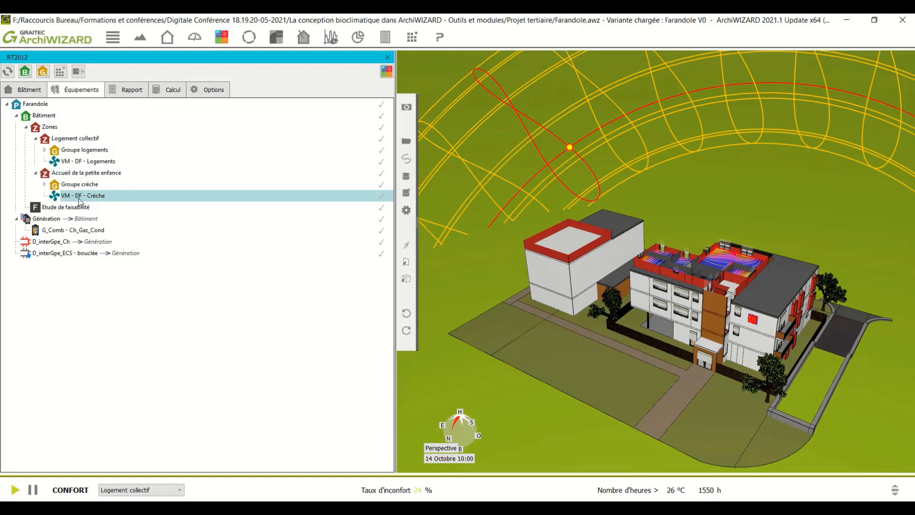
pyautogui.click(132, 92)
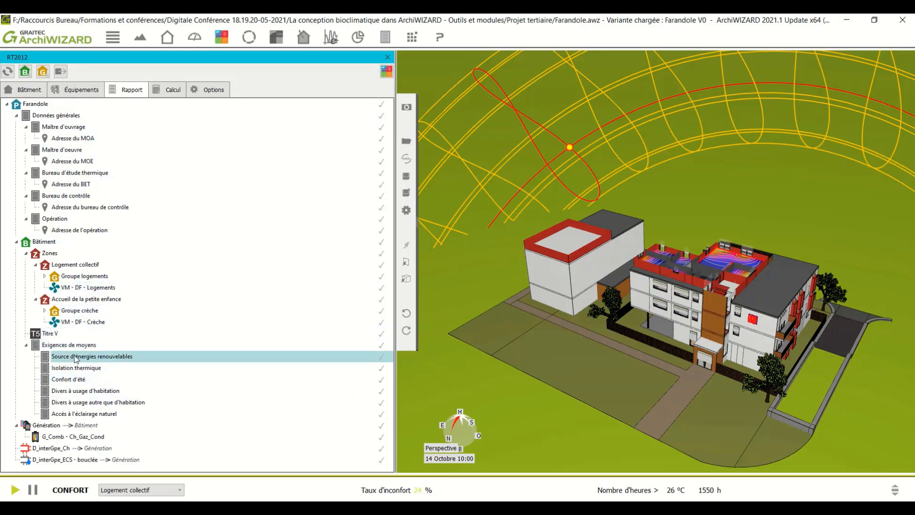
pyautogui.click(170, 97)
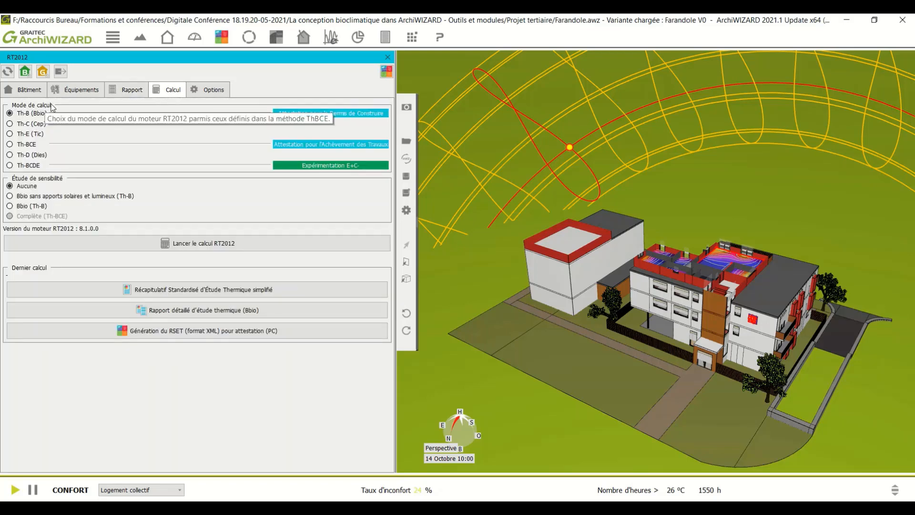
pyautogui.click(212, 92)
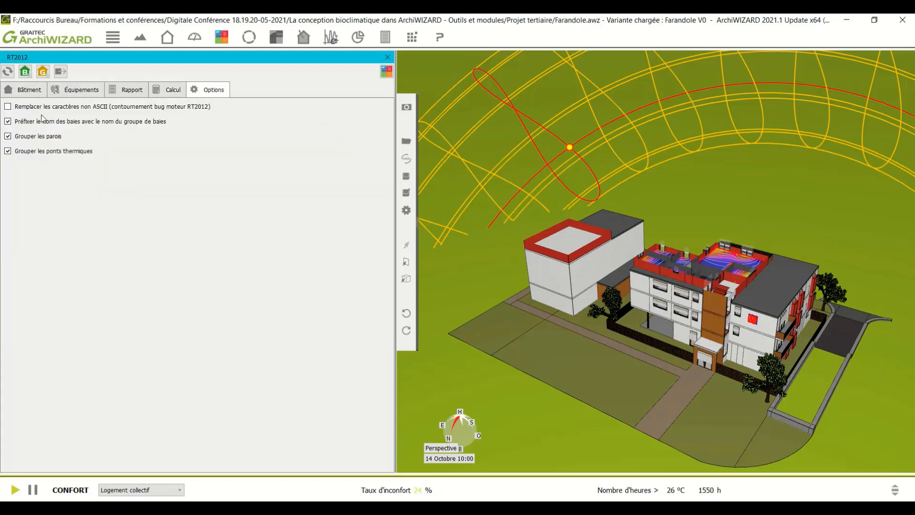
pyautogui.click(26, 93)
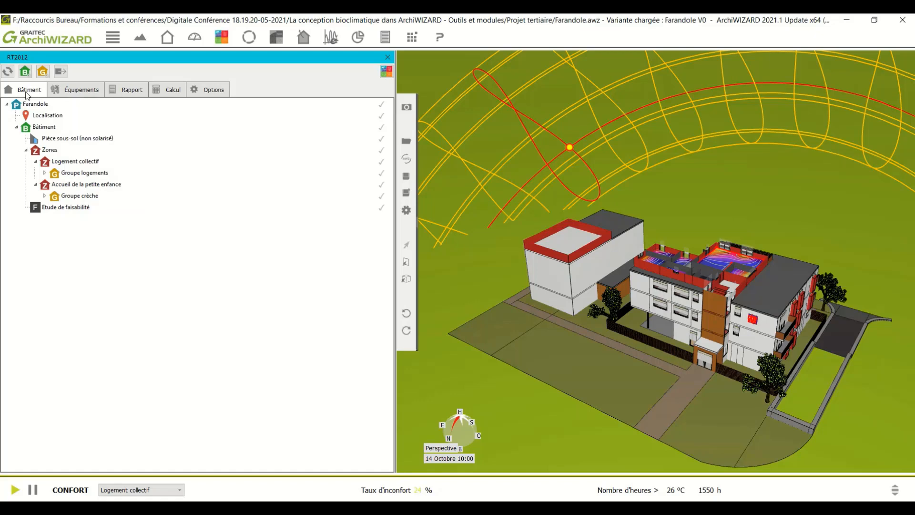
# Step: Validate the Farandole project properties in the RT2012 tree, and open and close the Bâtiment properties
pyautogui.click(28, 104)
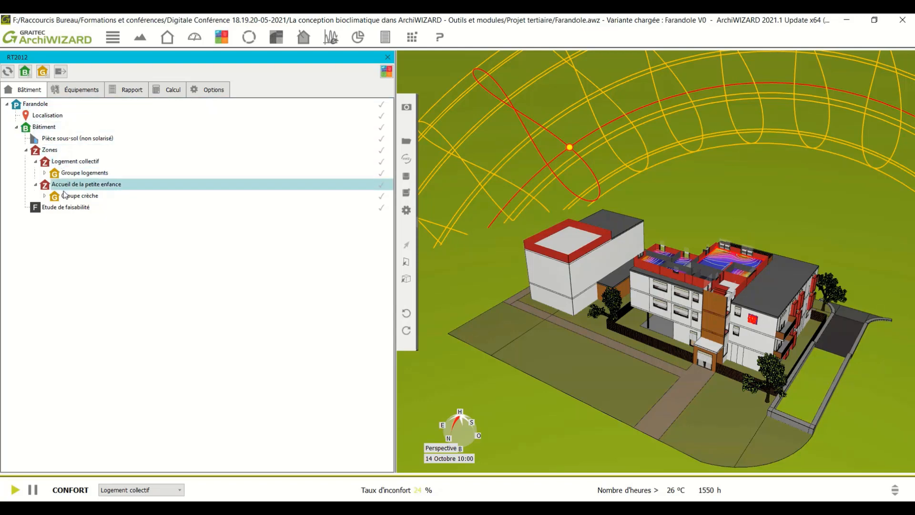
pyautogui.doubleClick(35, 104)
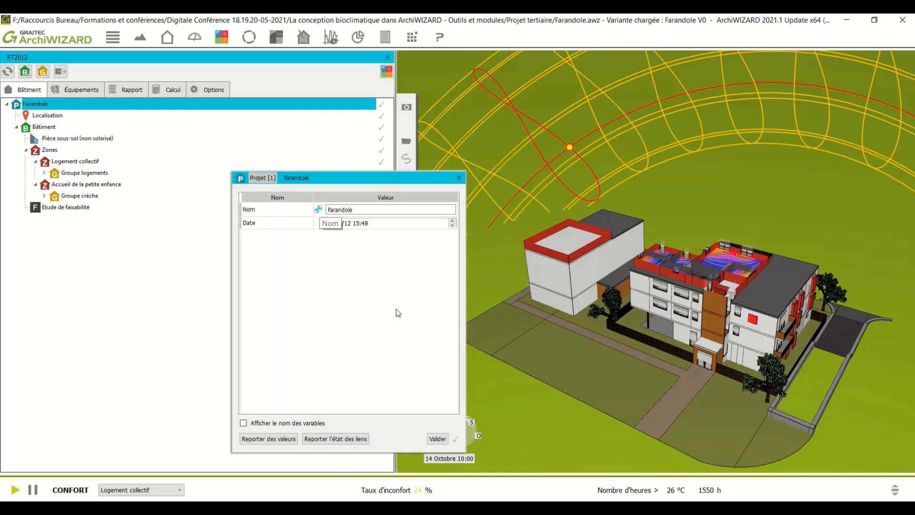
pyautogui.click(438, 439)
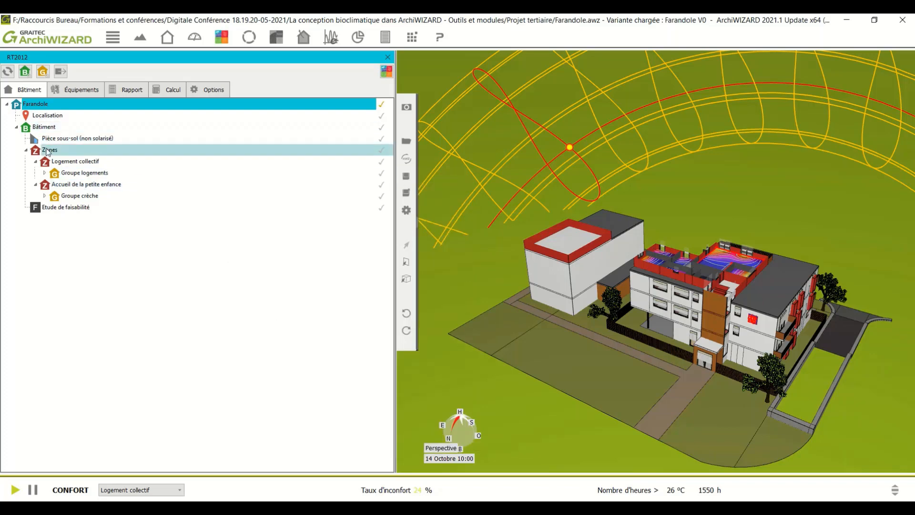
pyautogui.doubleClick(44, 127)
pyautogui.click(459, 178)
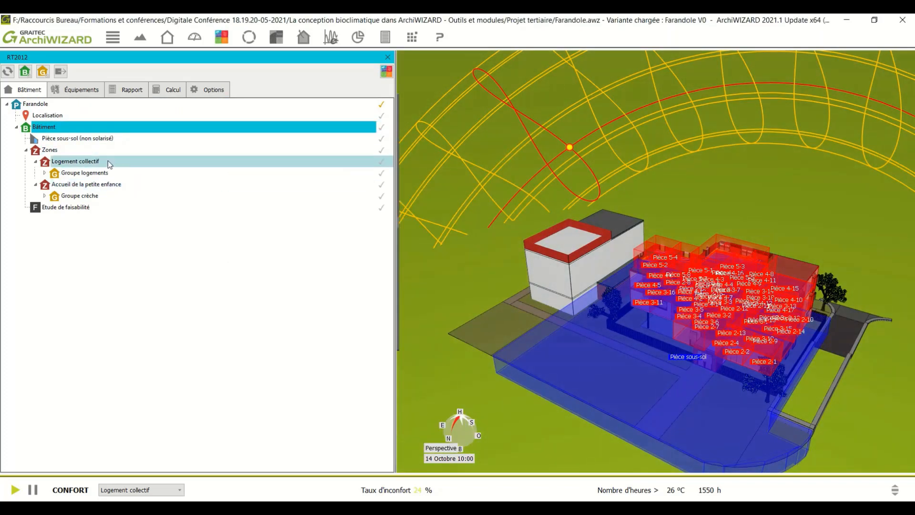
# Step: Examine the properties of the Logement collectif zone and of its Groupe logements, down to the last parameter
pyautogui.doubleClick(79, 162)
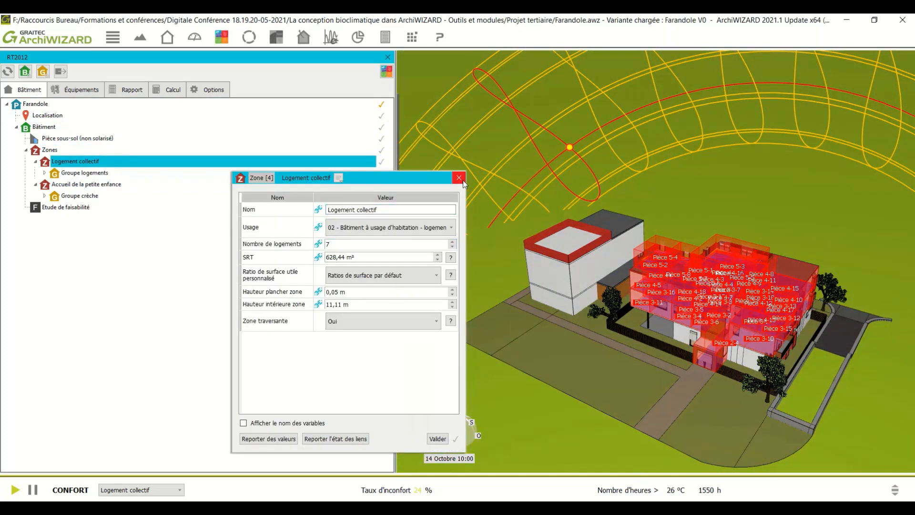
pyautogui.click(459, 178)
pyautogui.doubleClick(70, 174)
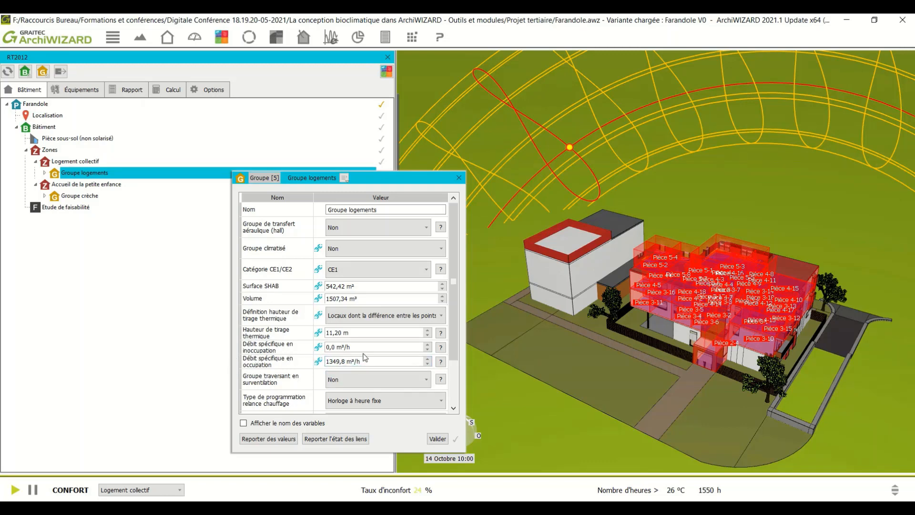
pyautogui.moveTo(451, 330); pyautogui.dragTo(461, 368)
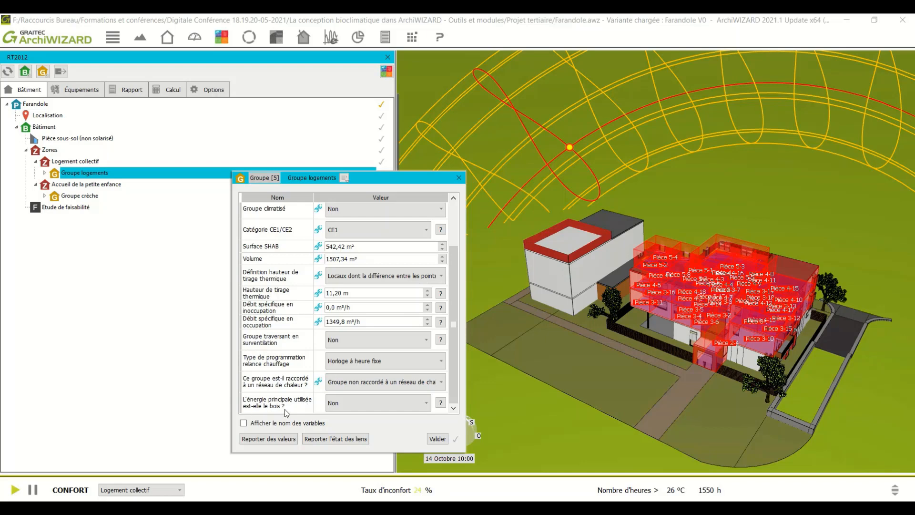
# Step: Validate the Groupe logements properties, and view the group's Perméabilité and Inertie settings without changing them
pyautogui.click(438, 439)
pyautogui.click(44, 174)
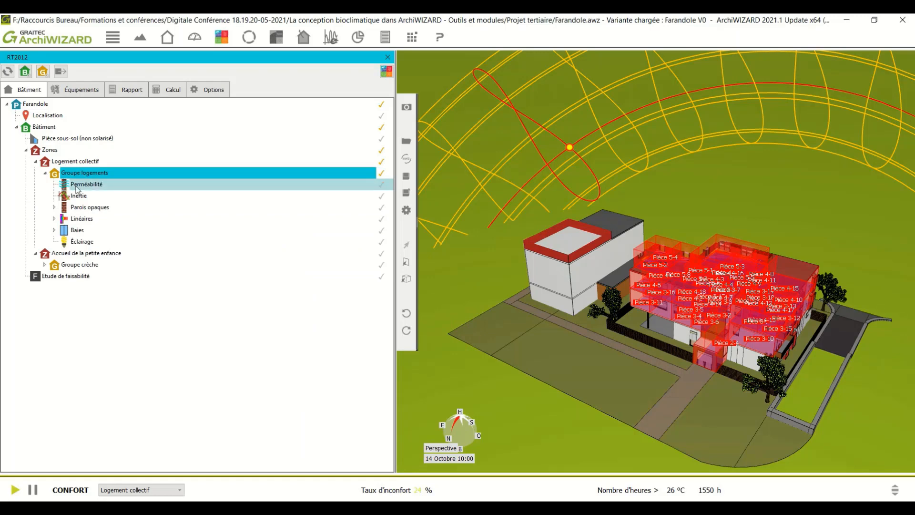
pyautogui.click(77, 187)
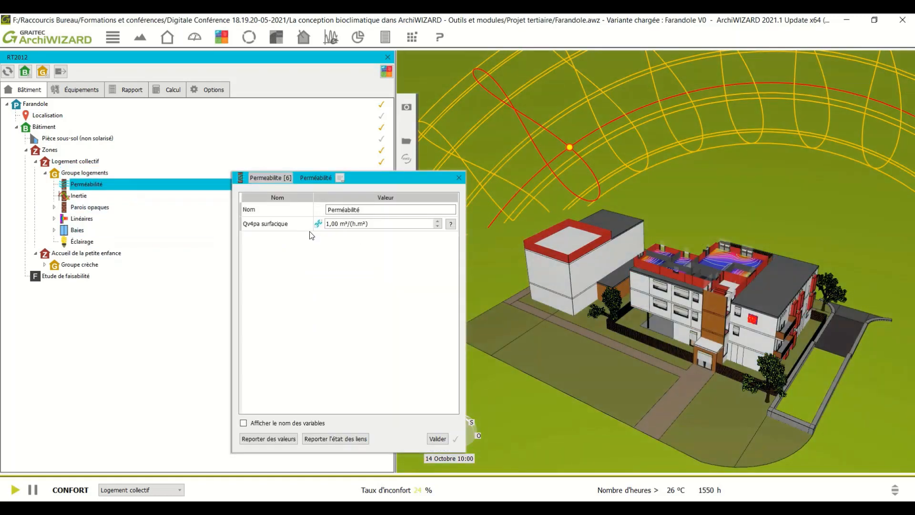
pyautogui.click(458, 178)
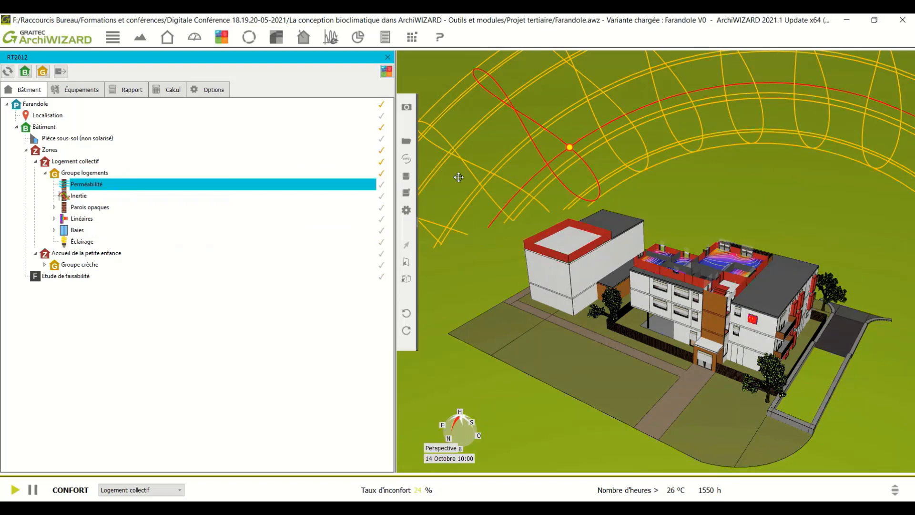
pyautogui.click(67, 197)
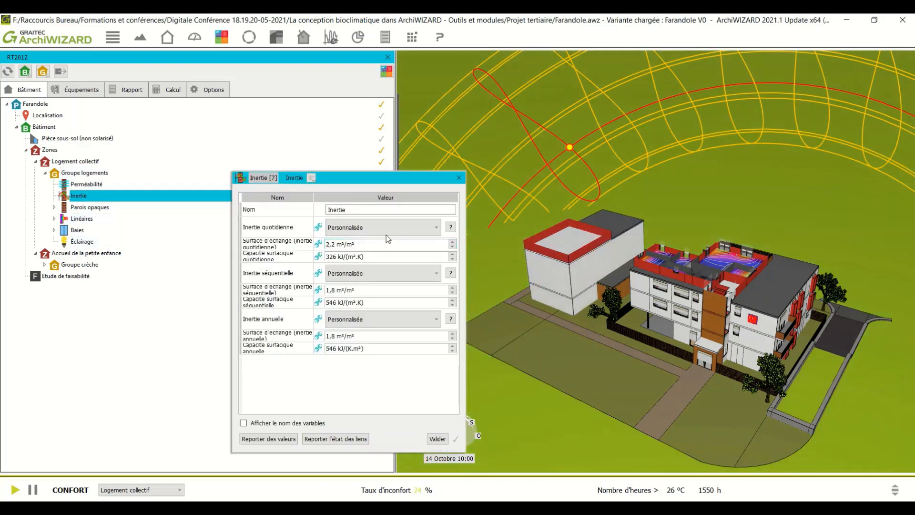
pyautogui.click(459, 178)
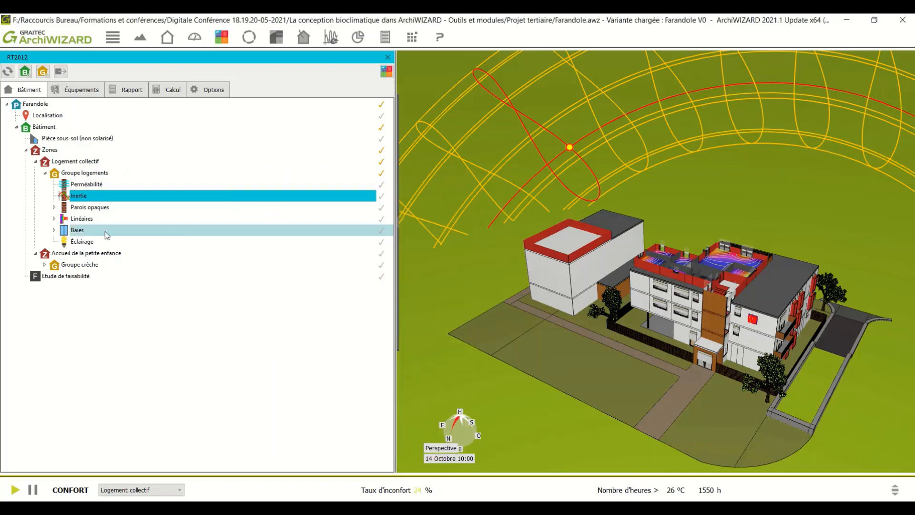
# Step: Open the Parois opaques of Groupe logements and validate the properties of Plancher bas horizontal - Pièce sous-sol
pyautogui.click(54, 208)
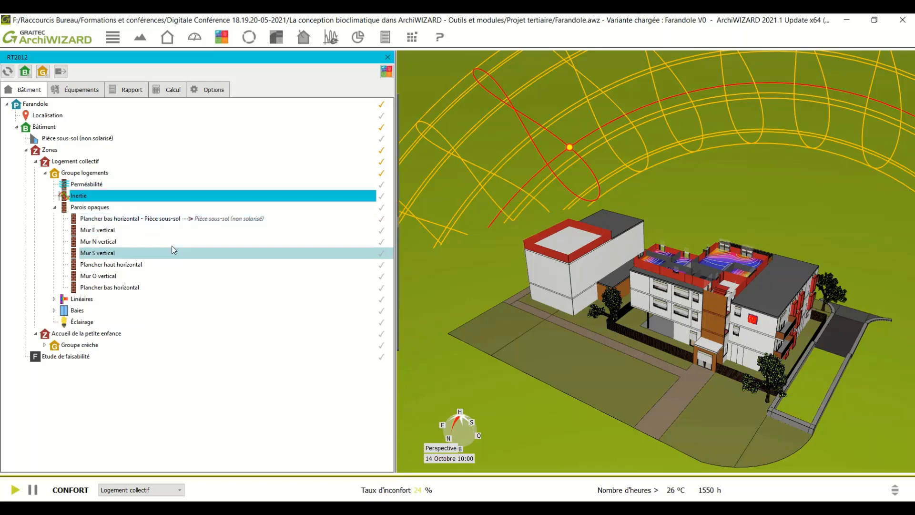
pyautogui.click(113, 220)
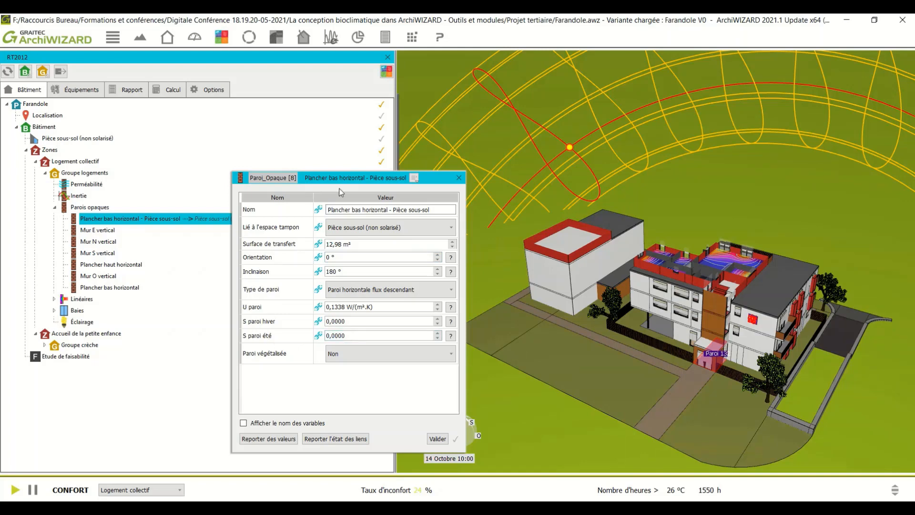
pyautogui.click(437, 438)
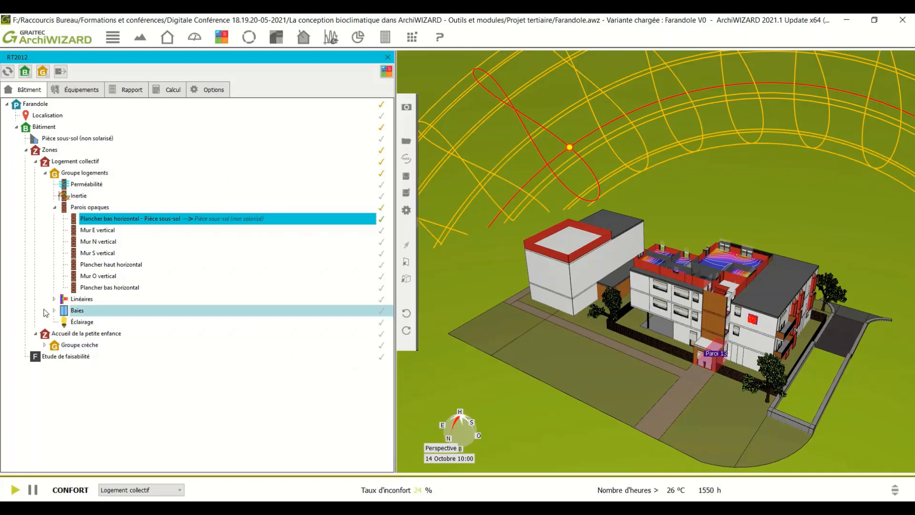
# Step: Display the group's Linéaires on the model and validate the properties of Mur / Baie E vertical
pyautogui.click(54, 299)
pyautogui.click(70, 299)
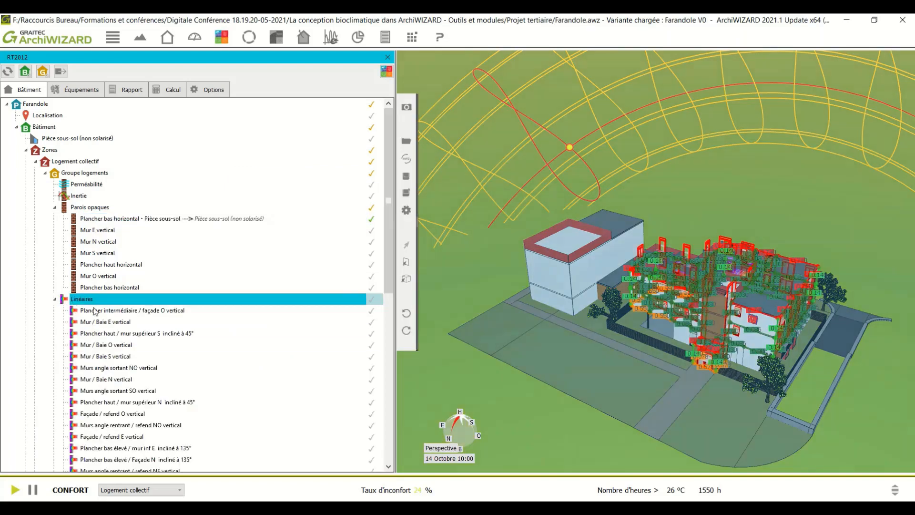
pyautogui.scroll(-3, 95, 310)
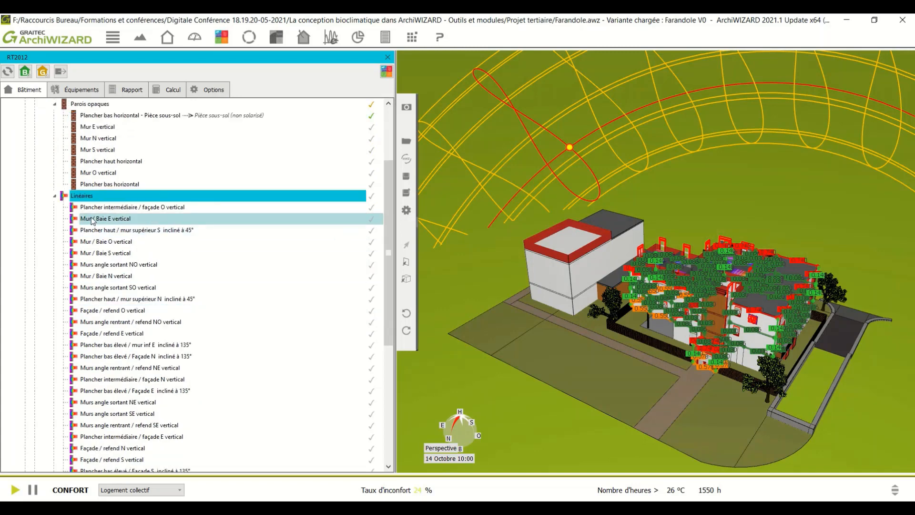
pyautogui.doubleClick(96, 219)
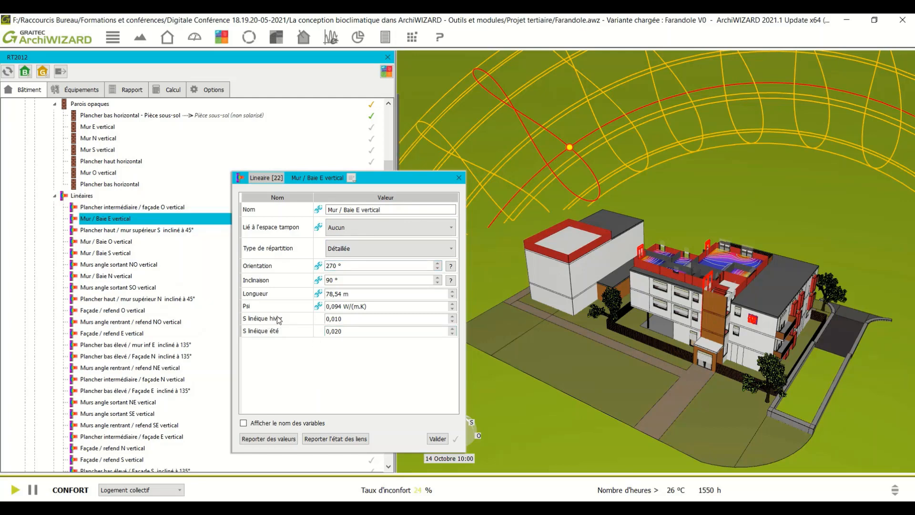
pyautogui.click(438, 439)
pyautogui.click(60, 196)
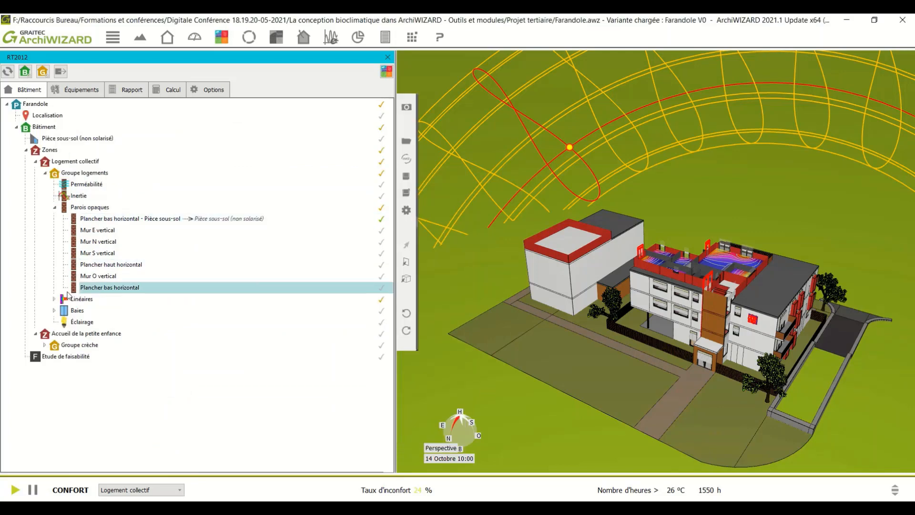
# Step: Validate the properties of Baie 71 among the group's Baies, and collapse the Baies and Parois opaques branches
pyautogui.click(60, 310)
pyautogui.scroll(-1, 60, 312)
pyautogui.click(64, 288)
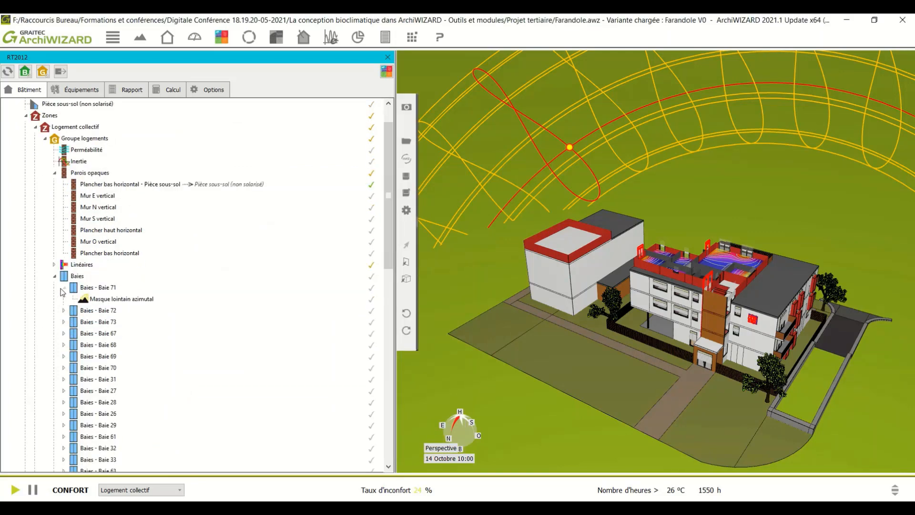
pyautogui.click(79, 299)
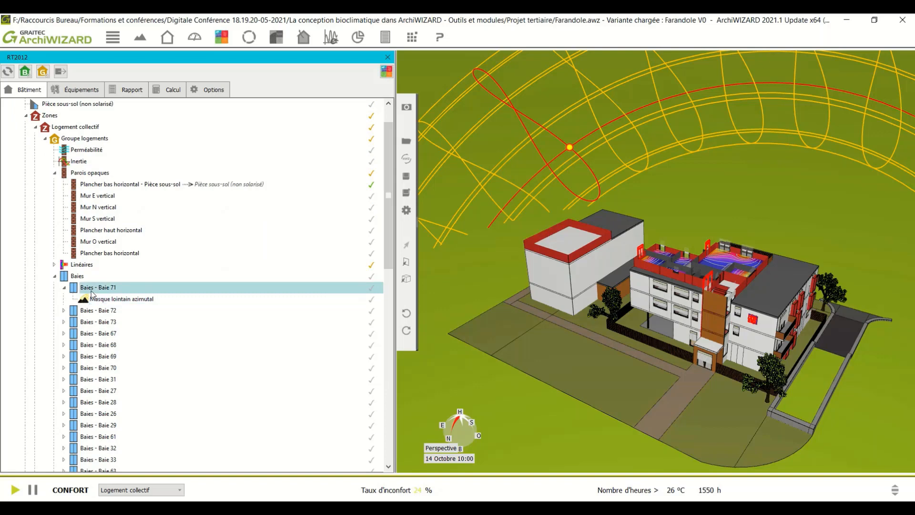
pyautogui.click(90, 288)
pyautogui.doubleClick(91, 288)
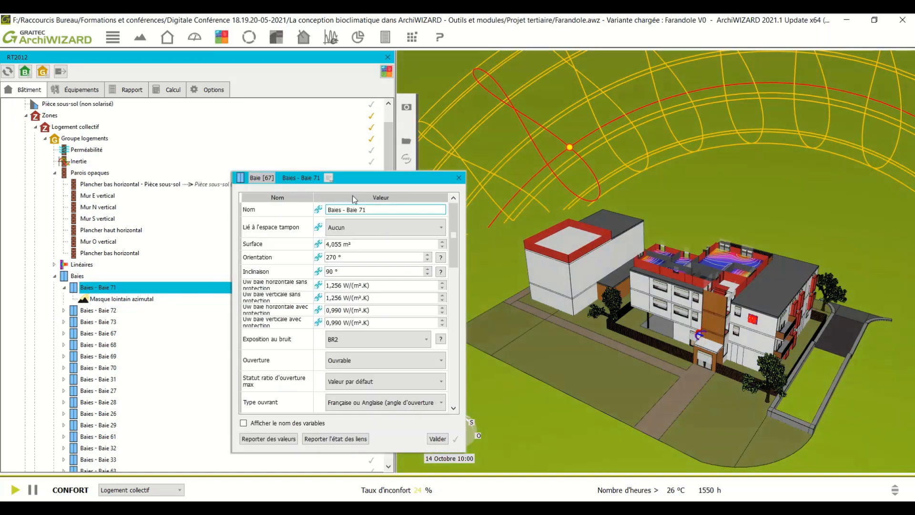
pyautogui.click(438, 439)
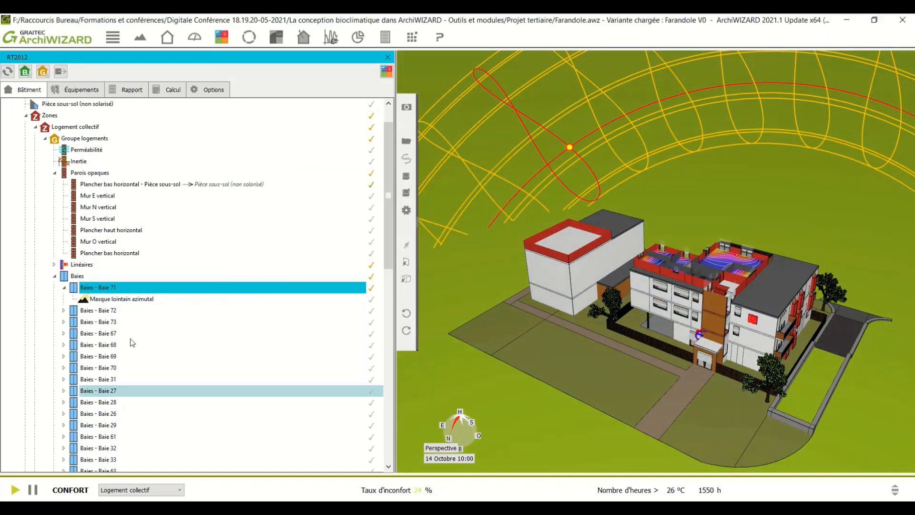
pyautogui.click(54, 276)
pyautogui.click(54, 207)
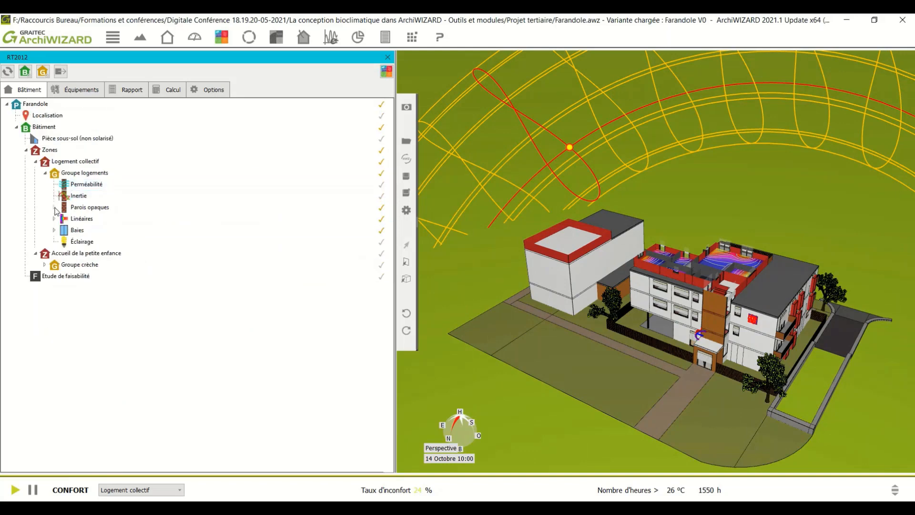
# Step: Run the RT2012 calculation in Th-B (Bbio) mode and overwrite the existing Farandole V0 variant
pyautogui.click(172, 92)
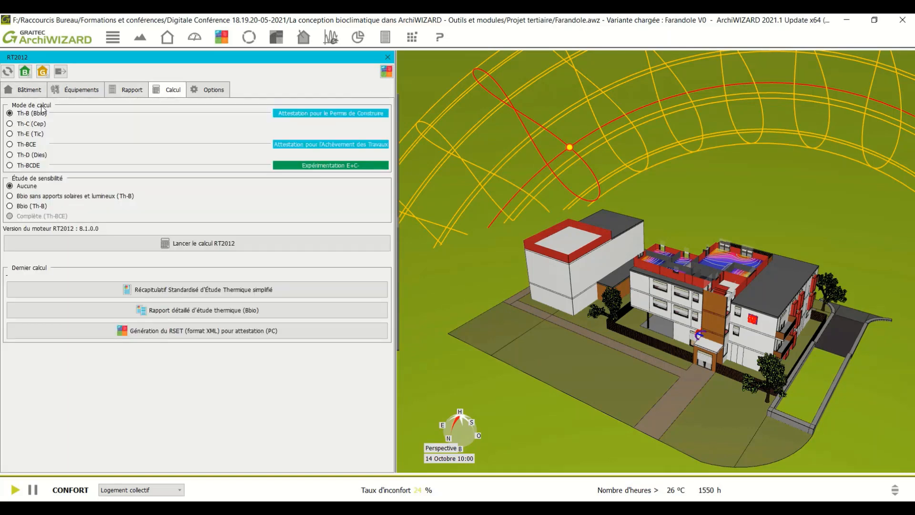
pyautogui.click(200, 244)
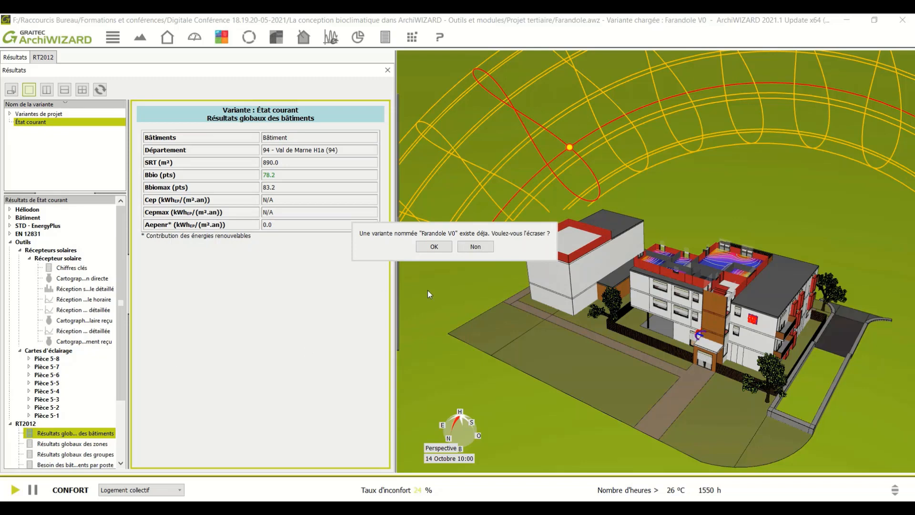
pyautogui.click(433, 246)
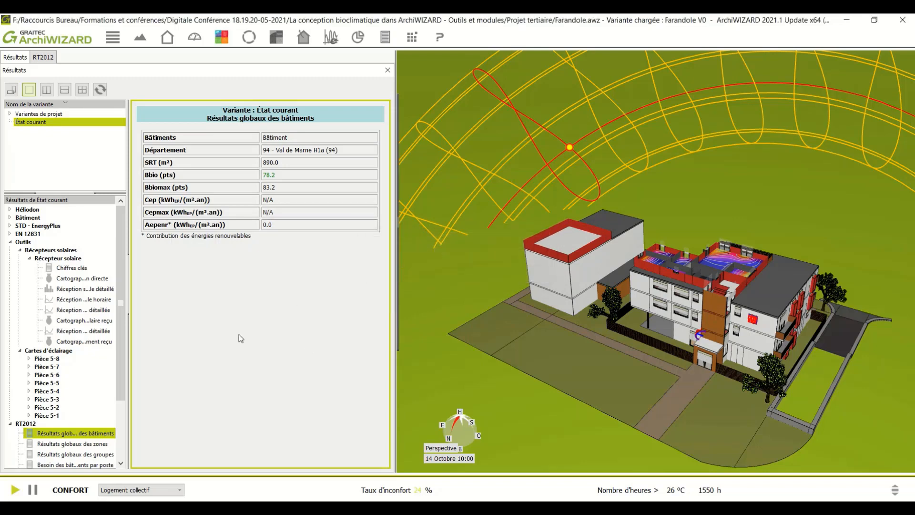
# Step: Widen the results tree, examine the RT2012 needs by zone (Besoin des zones par poste), and close the results and RT2012 module
pyautogui.scroll(-2, 117, 396)
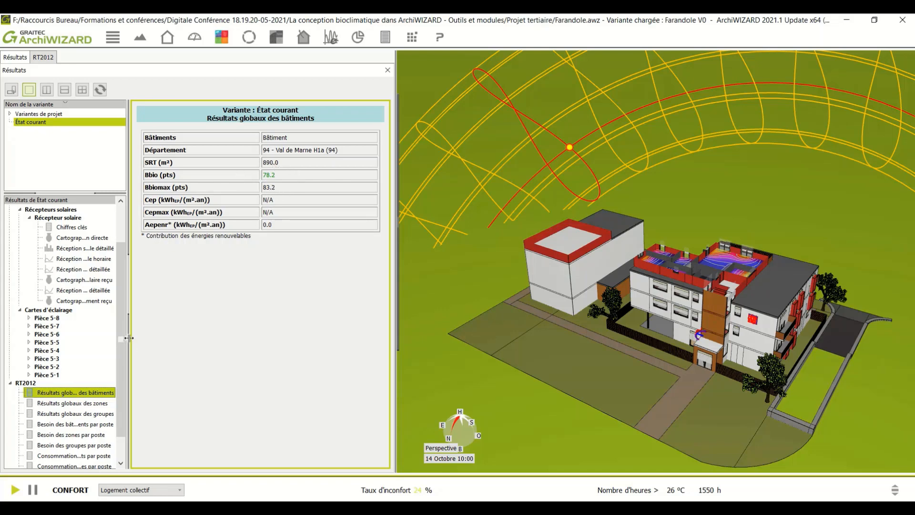
pyautogui.moveTo(128, 339); pyautogui.dragTo(171, 339)
pyautogui.scroll(-1, 81, 357)
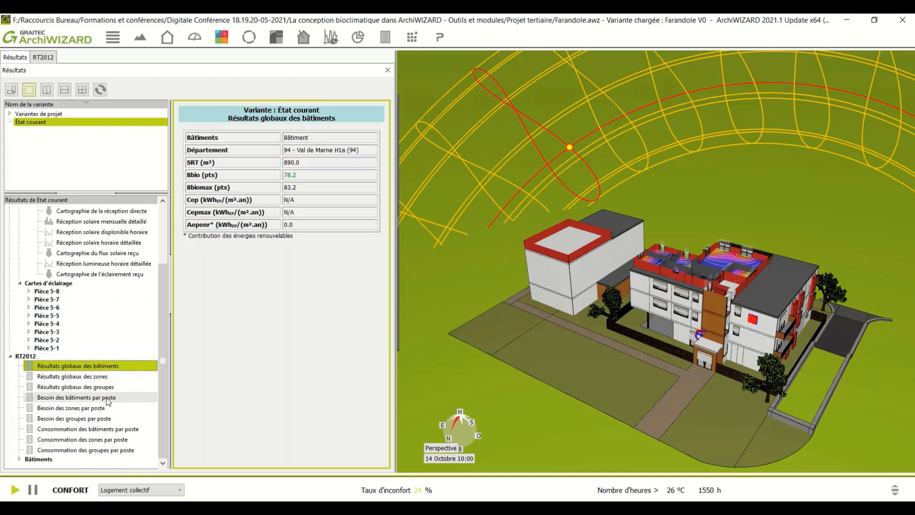
pyautogui.click(104, 409)
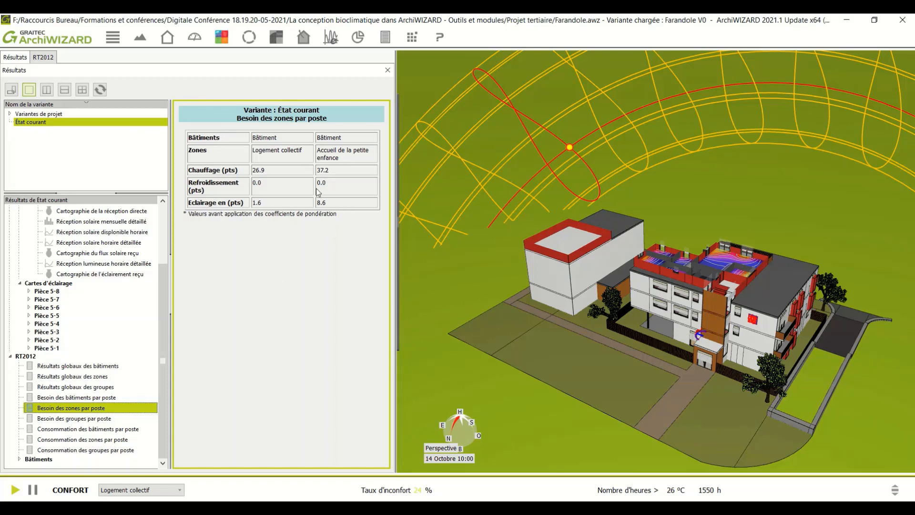
pyautogui.click(388, 70)
pyautogui.click(396, 76)
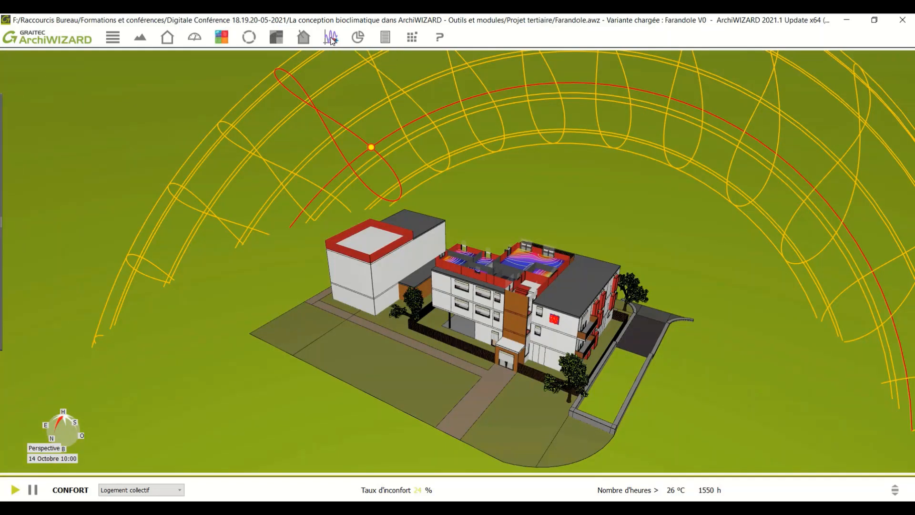
# Step: Open the STD - EnergyPlus module, review its period parameters and mask management, and create the simulation
pyautogui.click(331, 37)
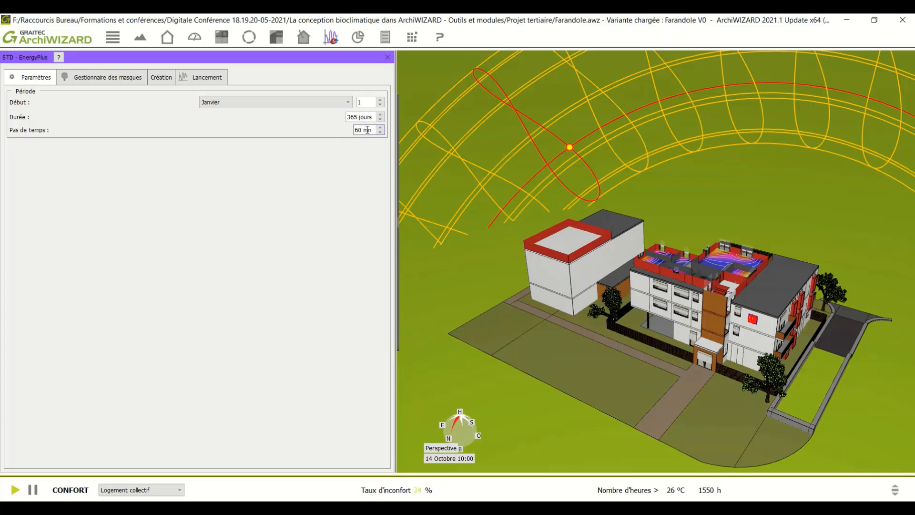
pyautogui.click(97, 80)
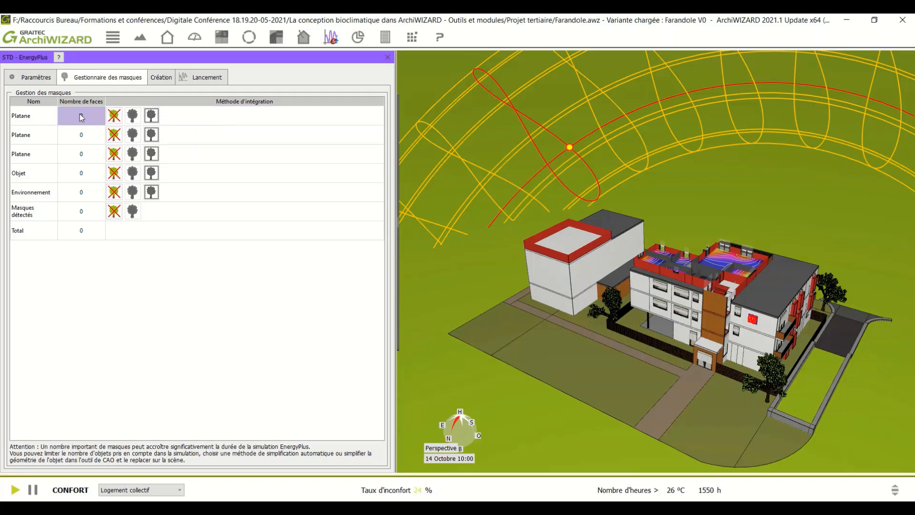
pyautogui.click(164, 79)
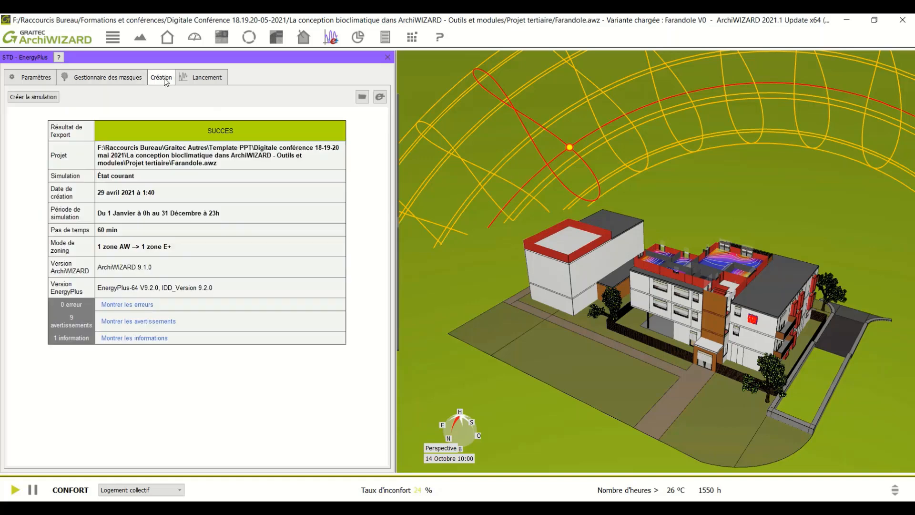
pyautogui.click(48, 98)
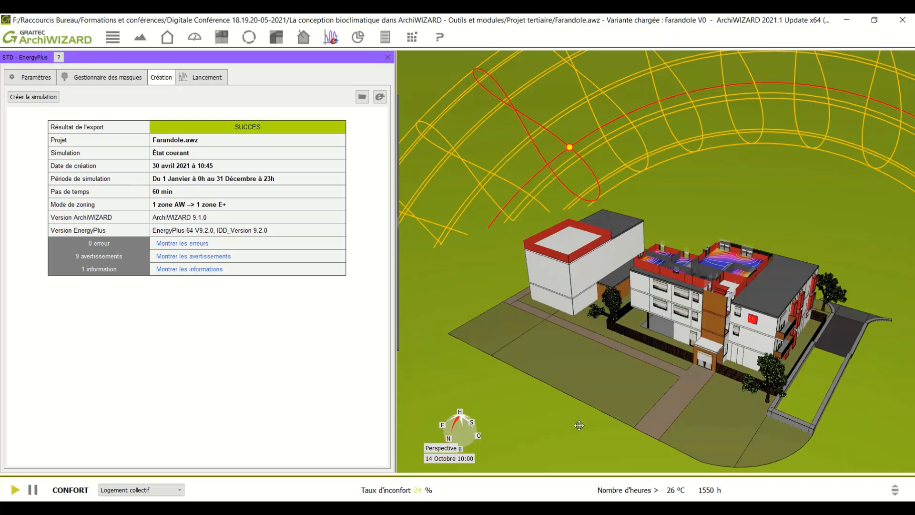
# Step: Show the EnergyPlus 3D model over the building, viewed from the entrance side
pyautogui.moveTo(576, 413); pyautogui.dragTo(614, 417)
pyautogui.keyDown('ctrl'); pyautogui.scroll(4, 613, 414); pyautogui.keyUp('ctrl')
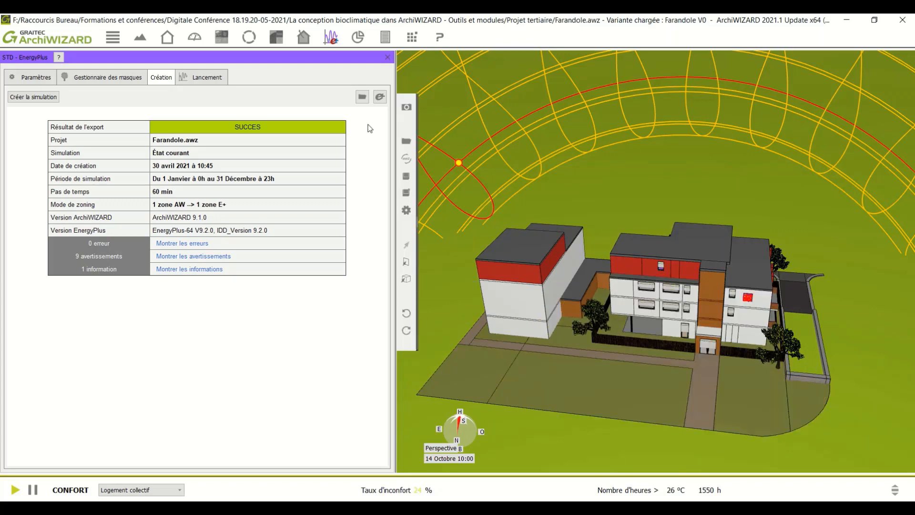
pyautogui.click(379, 98)
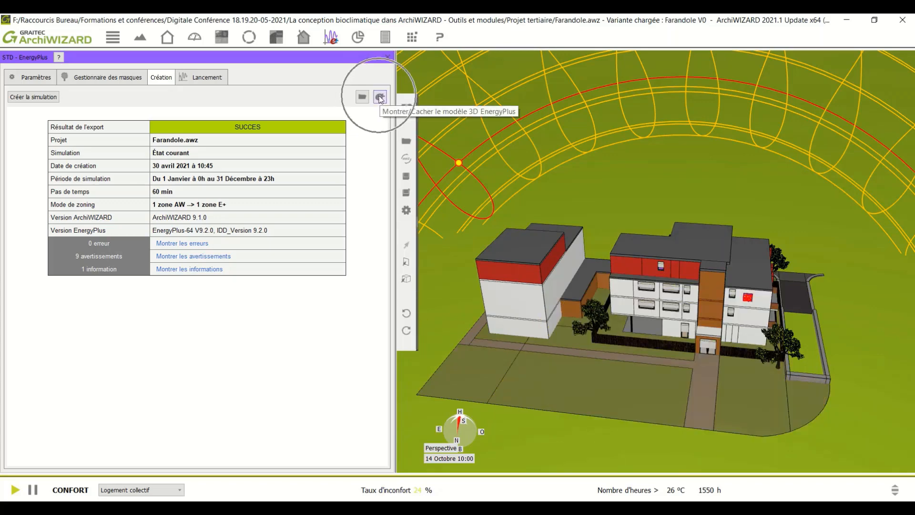
pyautogui.moveTo(559, 449)
pyautogui.mouseDown()
pyautogui.moveTo(737, 445)
pyautogui.moveTo(707, 461)
pyautogui.moveTo(531, 425)
pyautogui.moveTo(560, 435)
pyautogui.mouseUp()
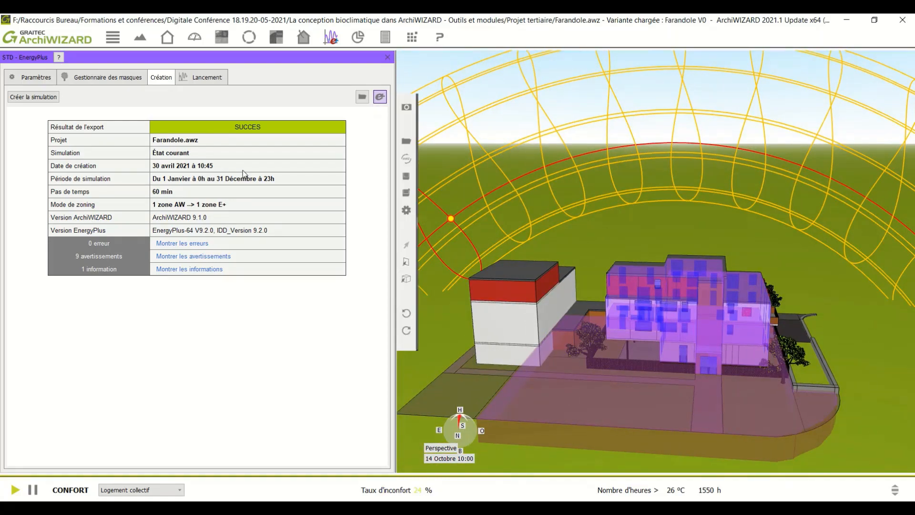
# Step: Launch the current EnergyPlus simulation and inspect the 3D model from other angles while it runs
pyautogui.click(202, 80)
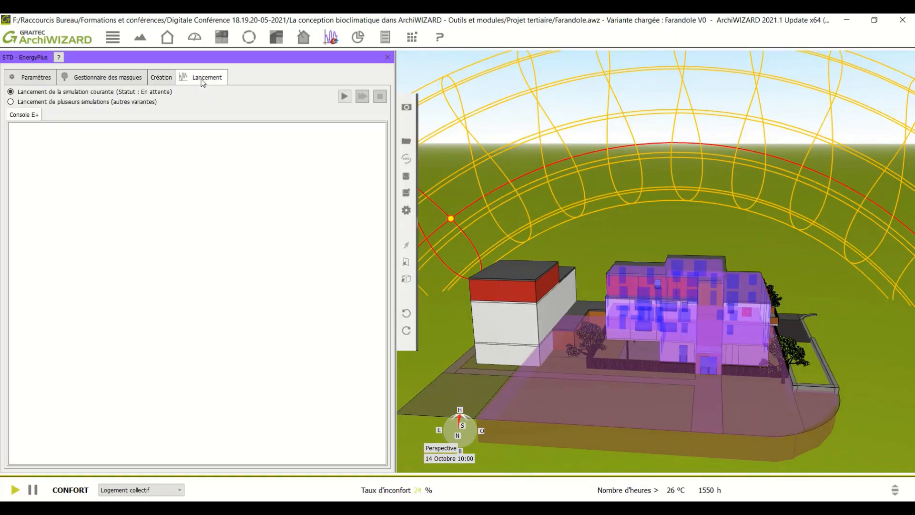
pyautogui.click(345, 97)
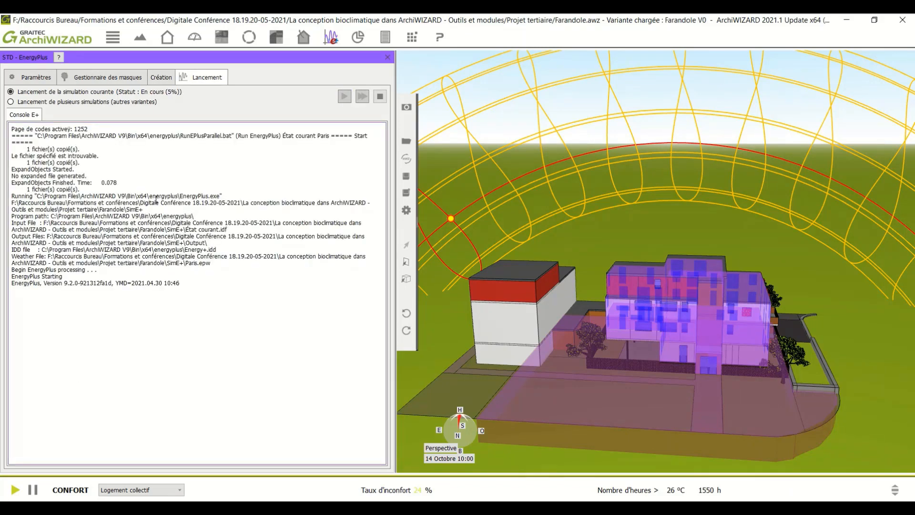
pyautogui.scroll(-3, 752, 434)
pyautogui.moveTo(755, 435); pyautogui.dragTo(592, 374)
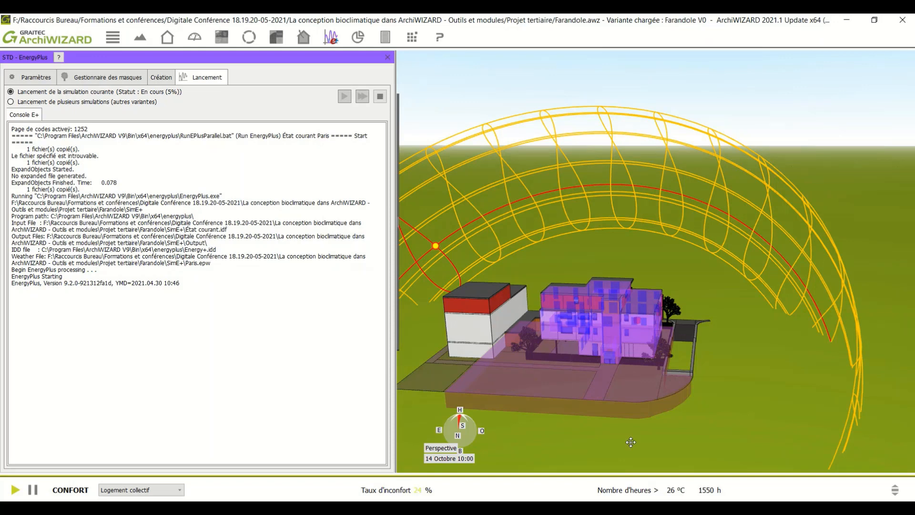
pyautogui.moveTo(631, 441); pyautogui.dragTo(572, 431)
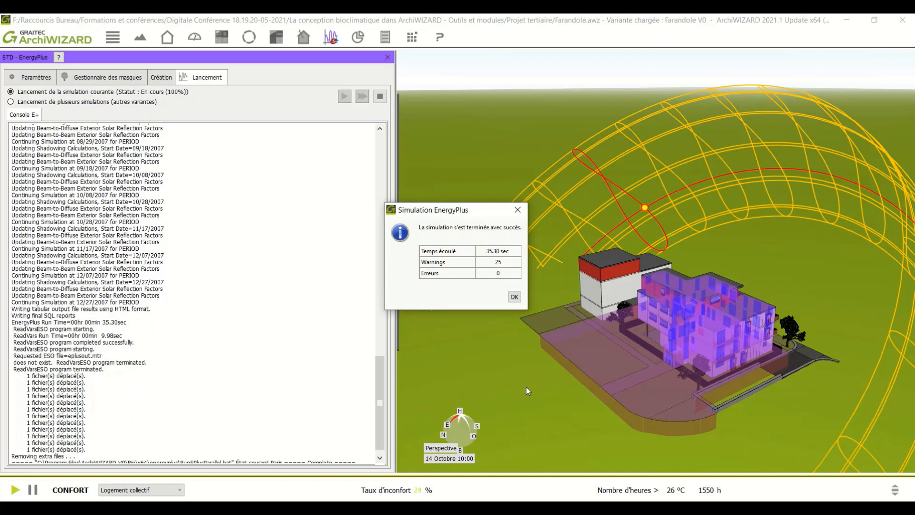
# Step: Review and acknowledge the EnergyPlus simulation's completion summary, and close the STD - EnergyPlus module
pyautogui.moveTo(474, 210); pyautogui.dragTo(455, 191)
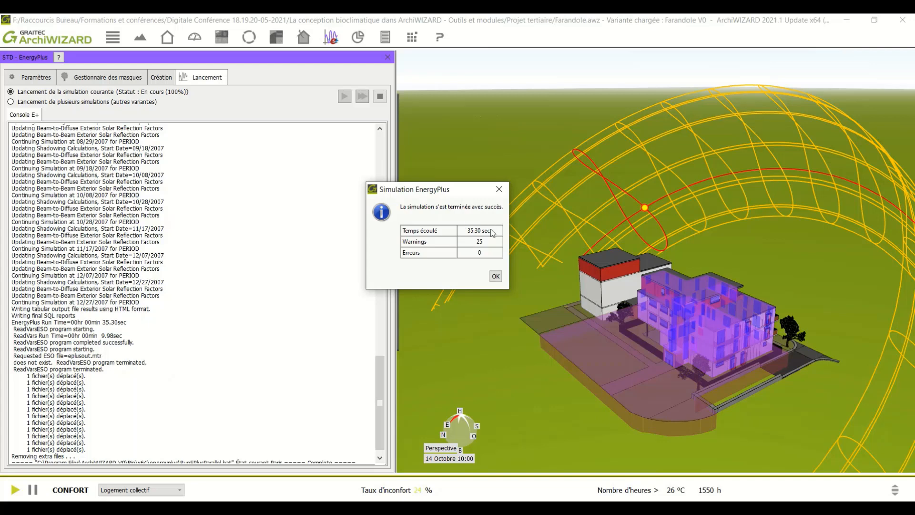
pyautogui.click(496, 276)
pyautogui.click(439, 247)
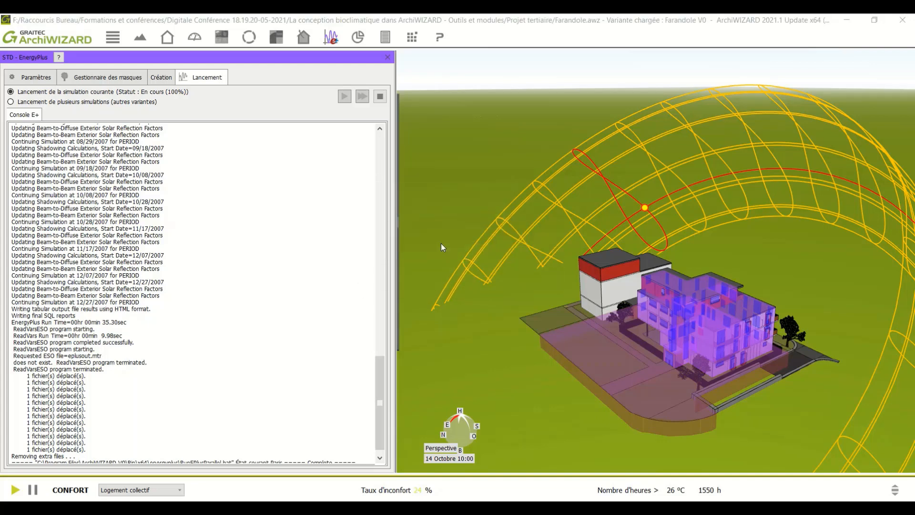
pyautogui.click(388, 57)
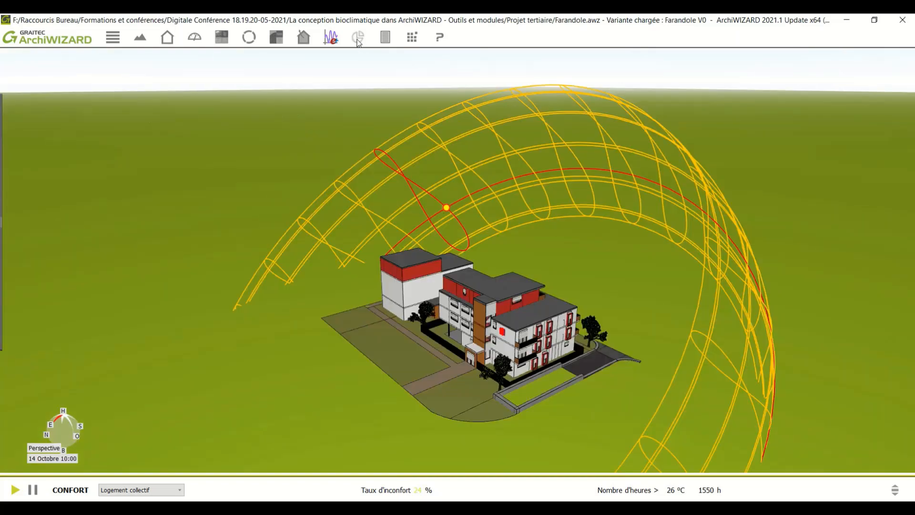
# Step: Open the project results and collapse the Outils and RT2012 branches of the current state's results tree
pyautogui.click(358, 42)
pyautogui.scroll(3, 90, 245)
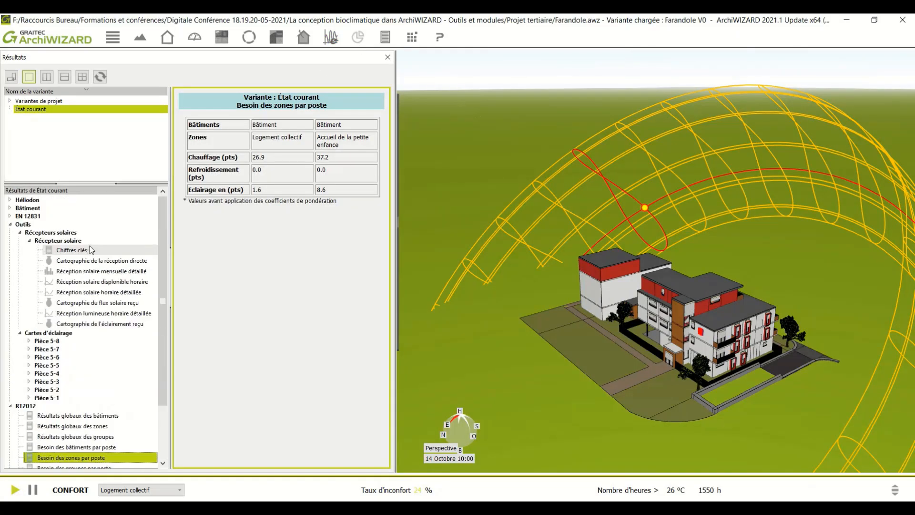
pyautogui.click(9, 226)
pyautogui.click(9, 232)
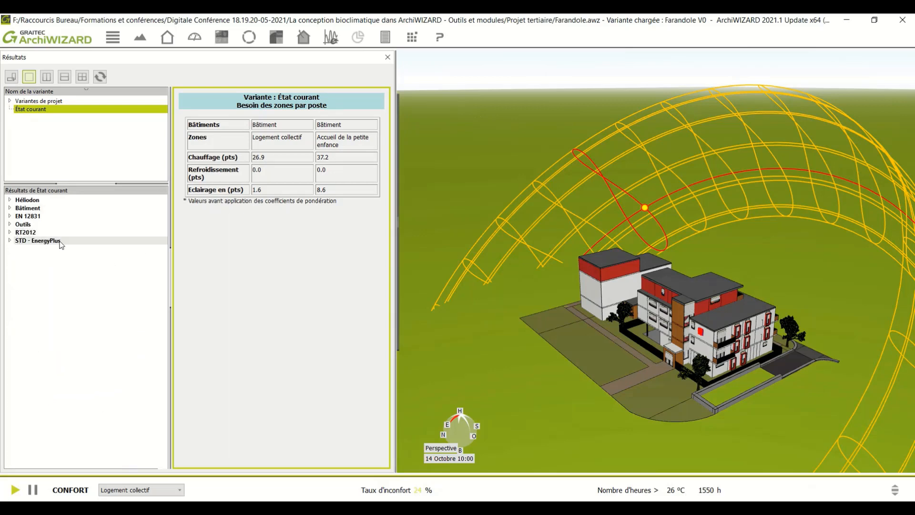
# Step: Examine the STD - EnergyPlus global results: the Chiffres clés and an enlarged Besoins de chauffage et refroidissement chart
pyautogui.click(9, 240)
pyautogui.click(19, 248)
pyautogui.click(29, 257)
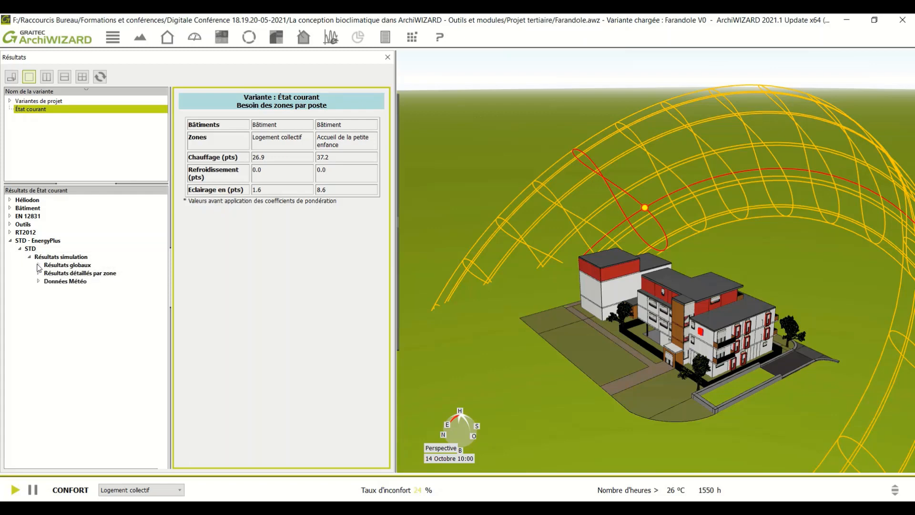
pyautogui.click(38, 265)
pyautogui.click(74, 275)
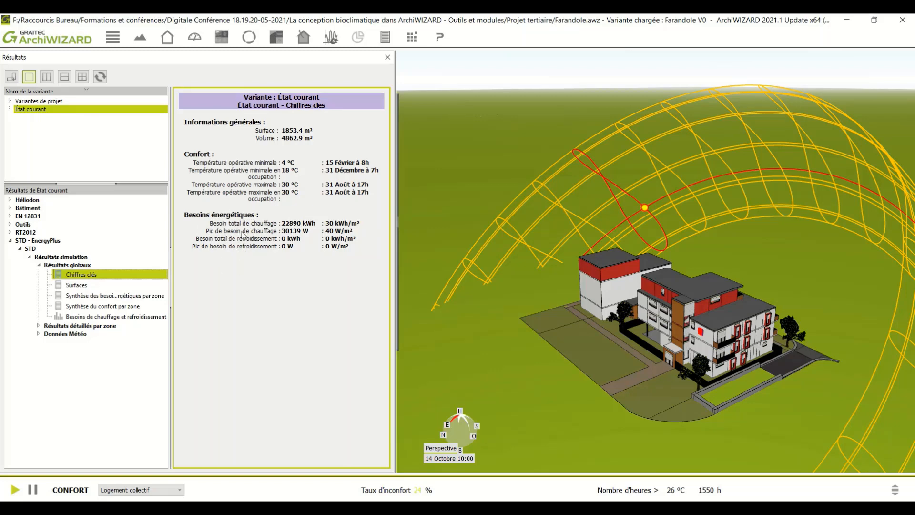
pyautogui.click(84, 317)
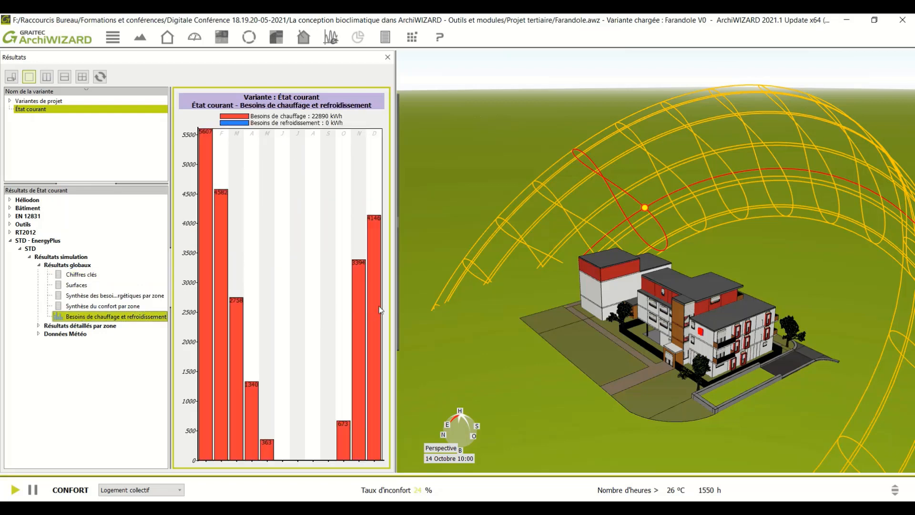
pyautogui.moveTo(394, 310); pyautogui.dragTo(565, 296)
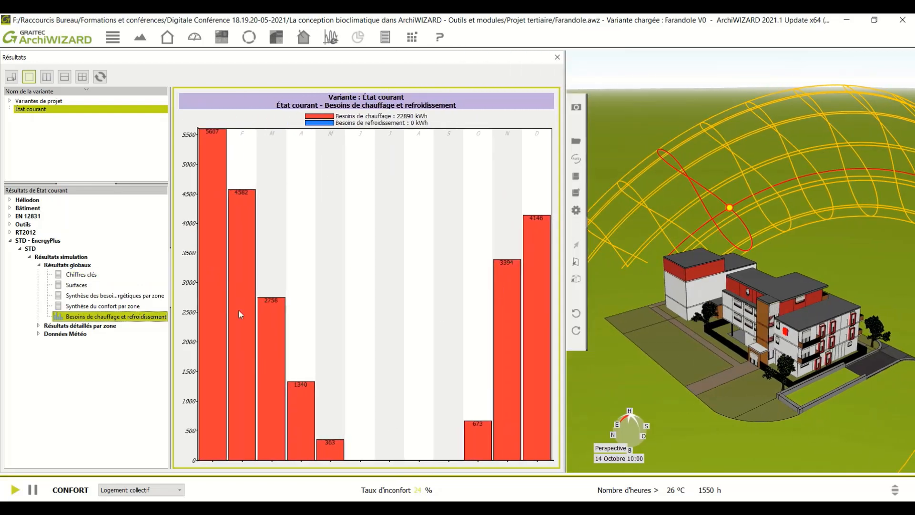
# Step: Examine the Température intérieure graph in the detailed results of the ACCUEIL DE LA PETITE ENFANCE zone
pyautogui.click(38, 326)
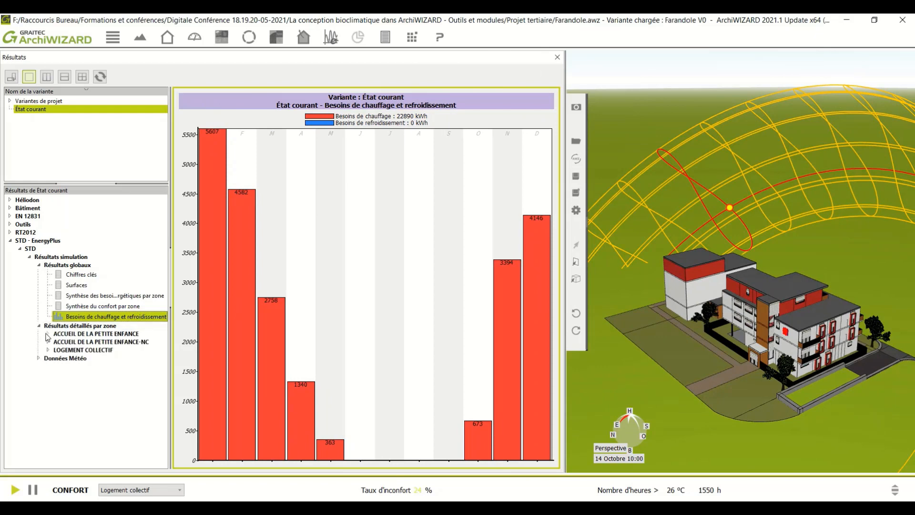
pyautogui.click(48, 335)
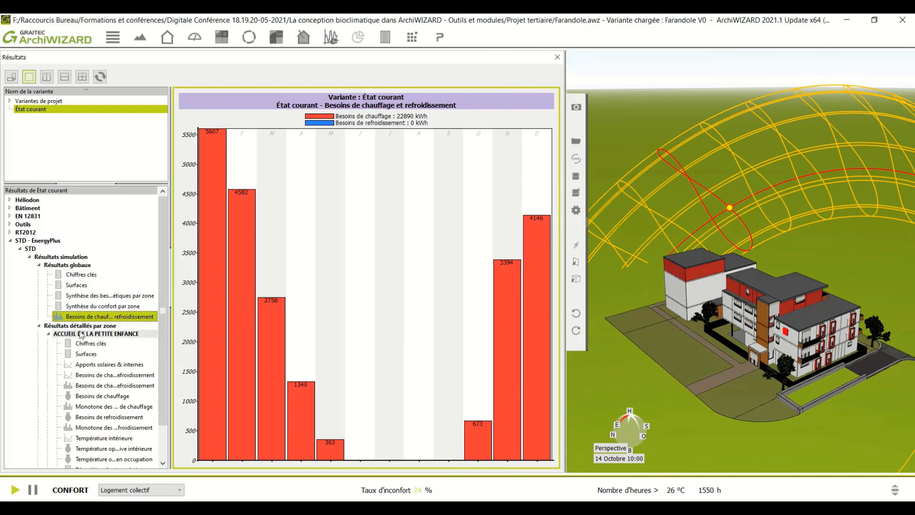
pyautogui.scroll(-1, 80, 334)
pyautogui.scroll(-1, 80, 334)
pyautogui.click(103, 405)
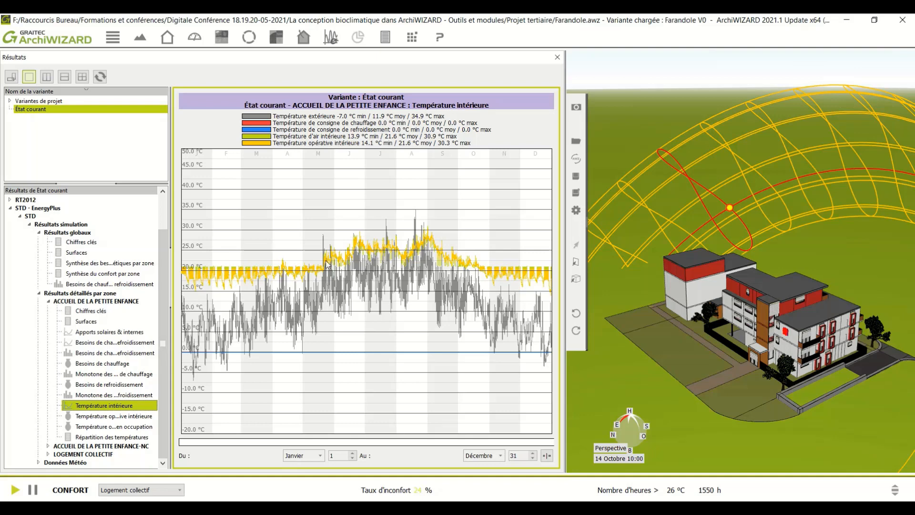
# Step: Examine the zone's Répartition des températures table at a wider size, and close the results
pyautogui.click(102, 437)
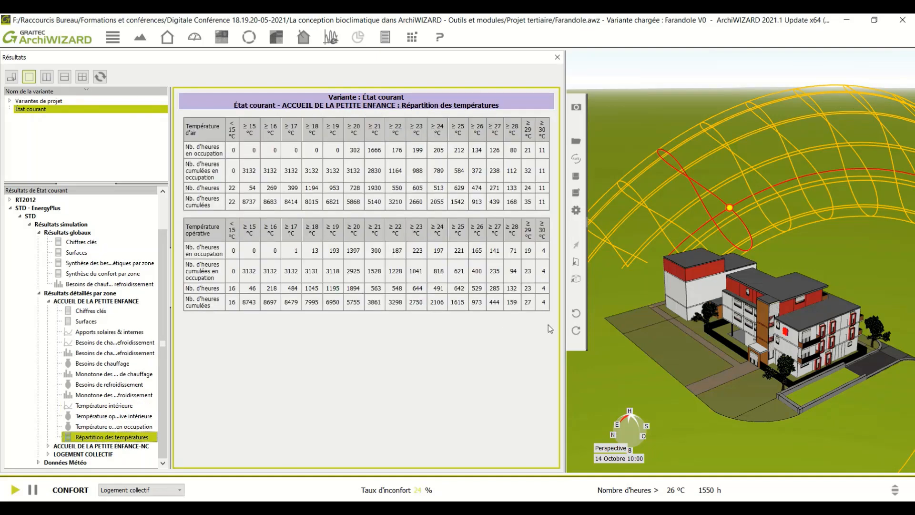
pyautogui.moveTo(565, 322); pyautogui.dragTo(692, 322)
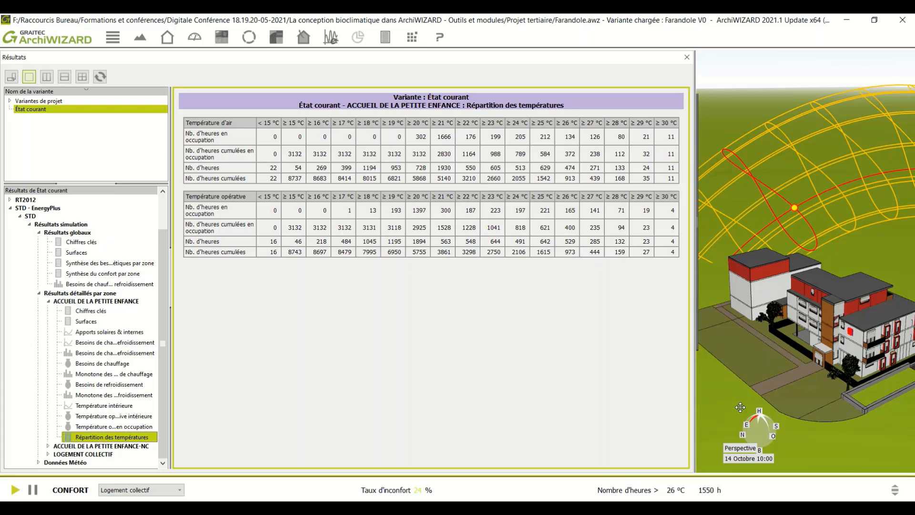
pyautogui.click(687, 57)
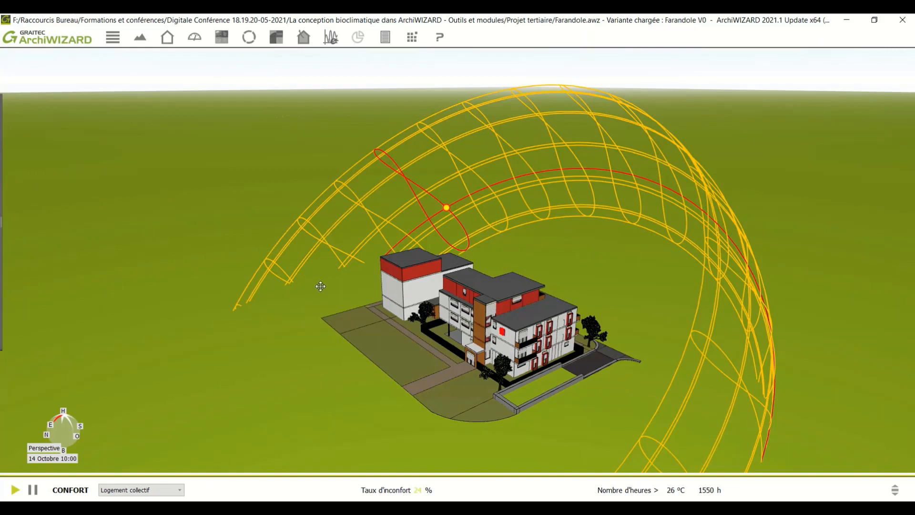